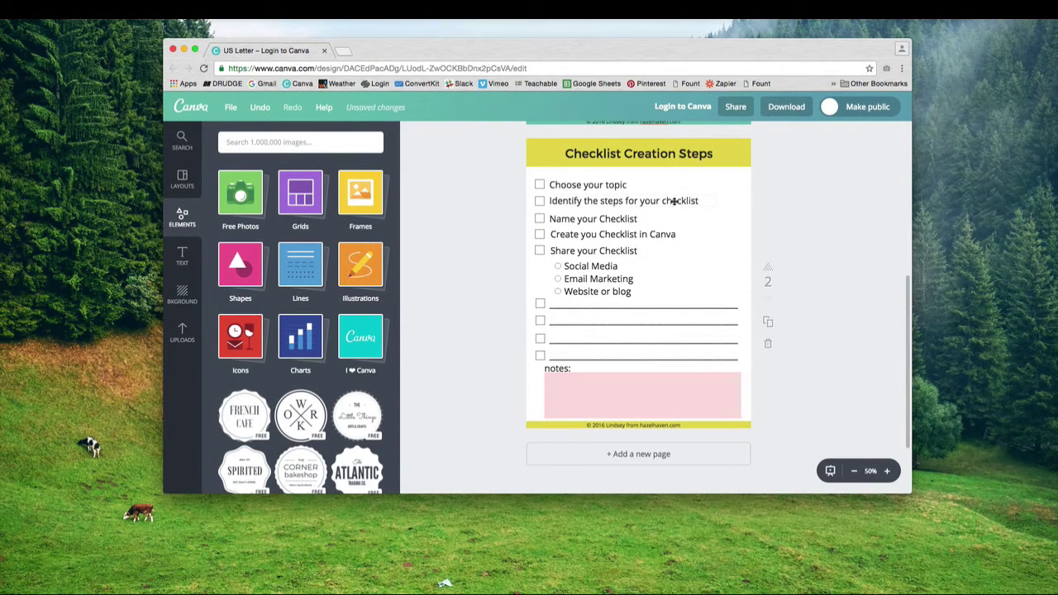
Open canva.com in a new browser tab and create a new US Letter design
left_click(343, 52)
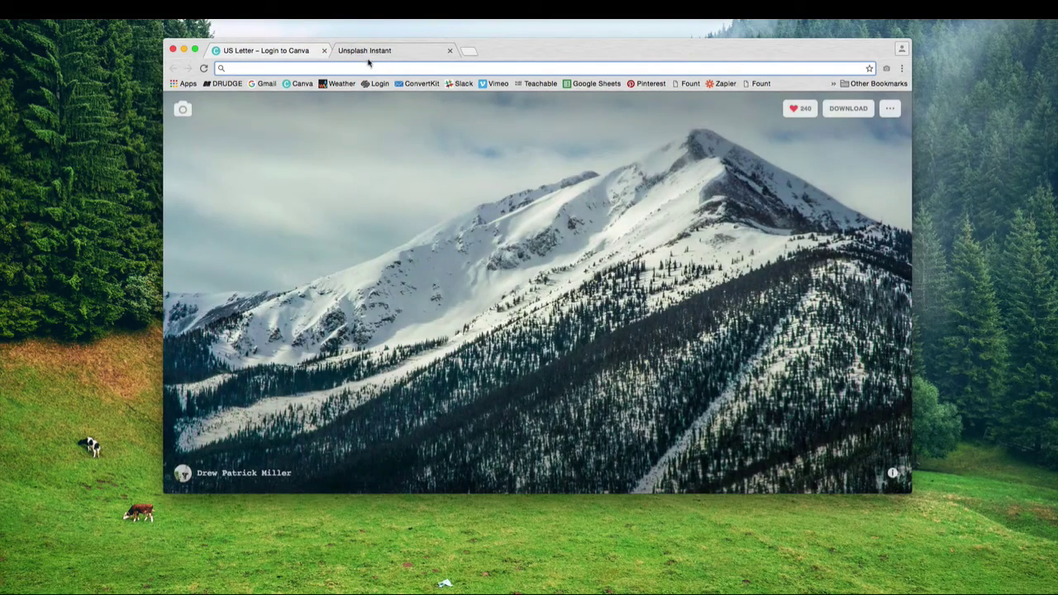
type("canva.com")
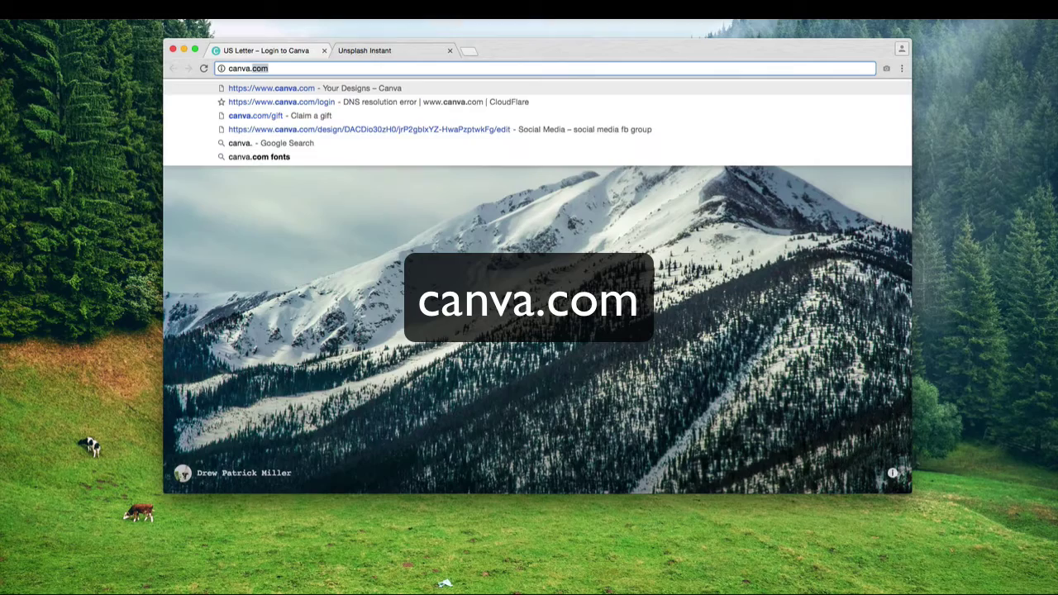
key("Return")
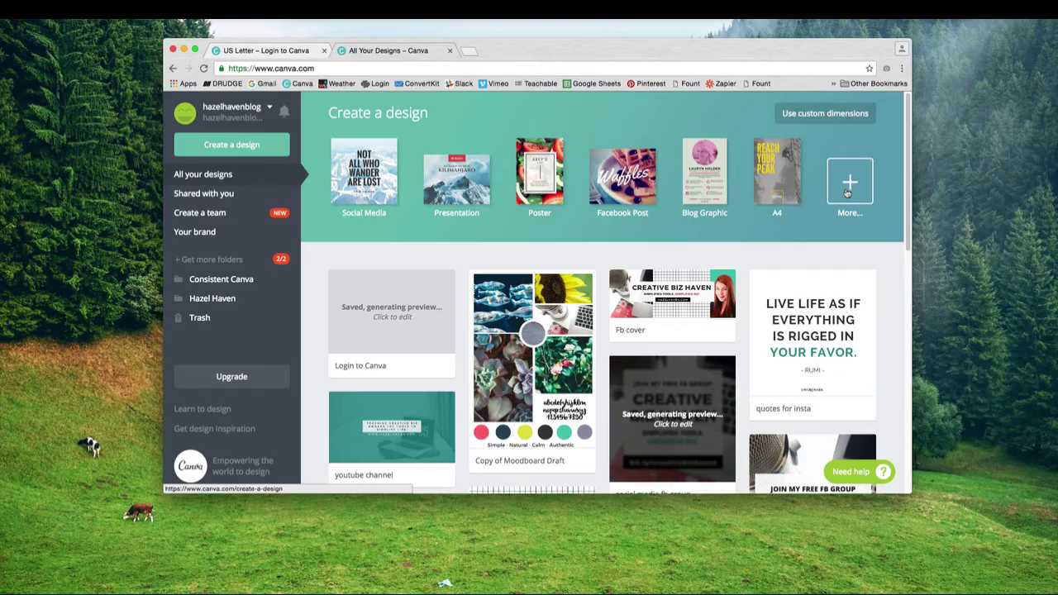
left_click(846, 193)
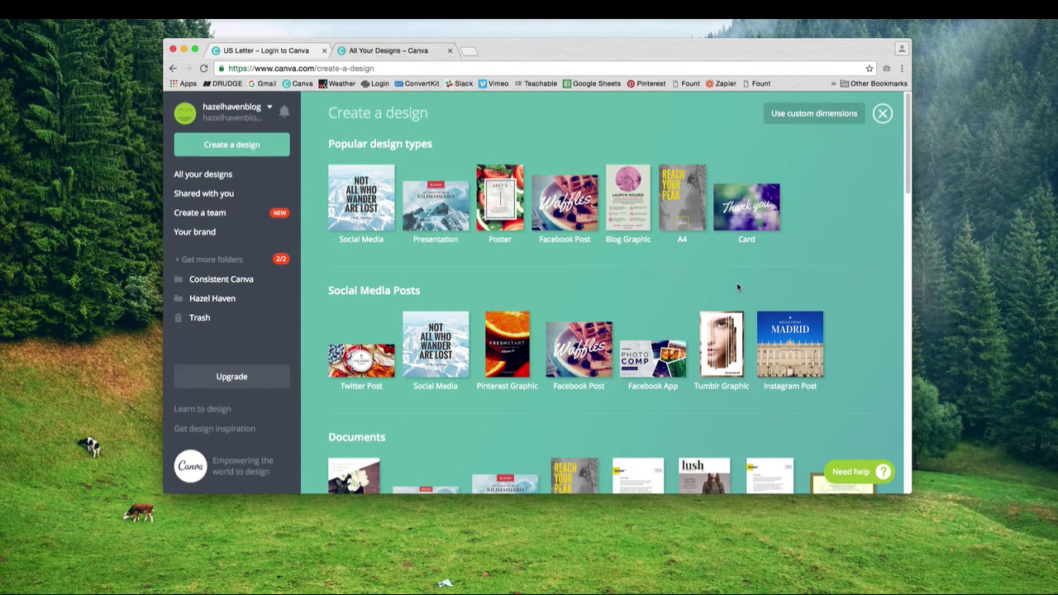
scroll(561, 269, "down", 3)
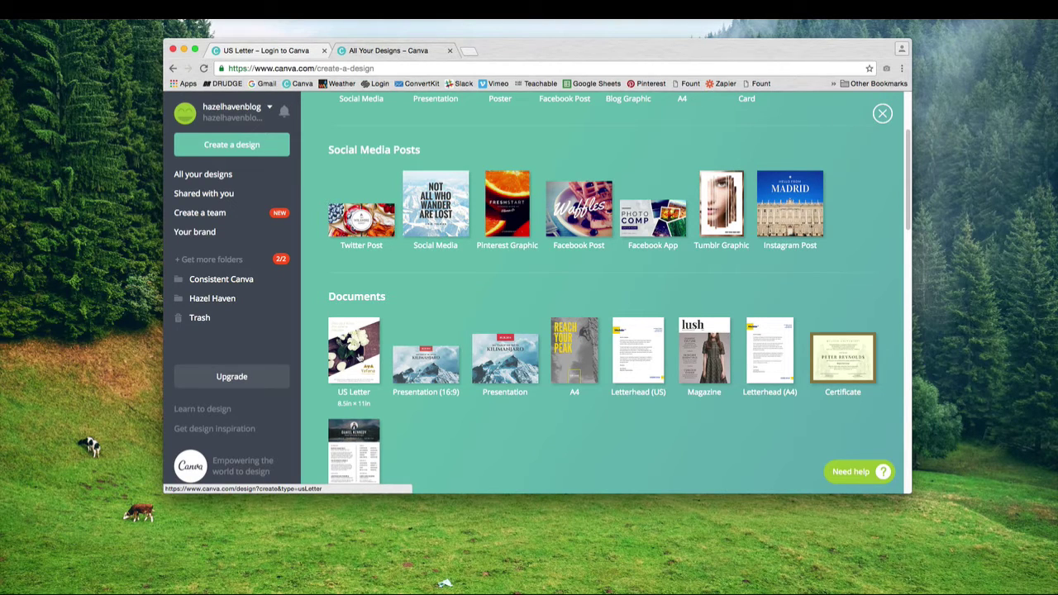
left_click(353, 350)
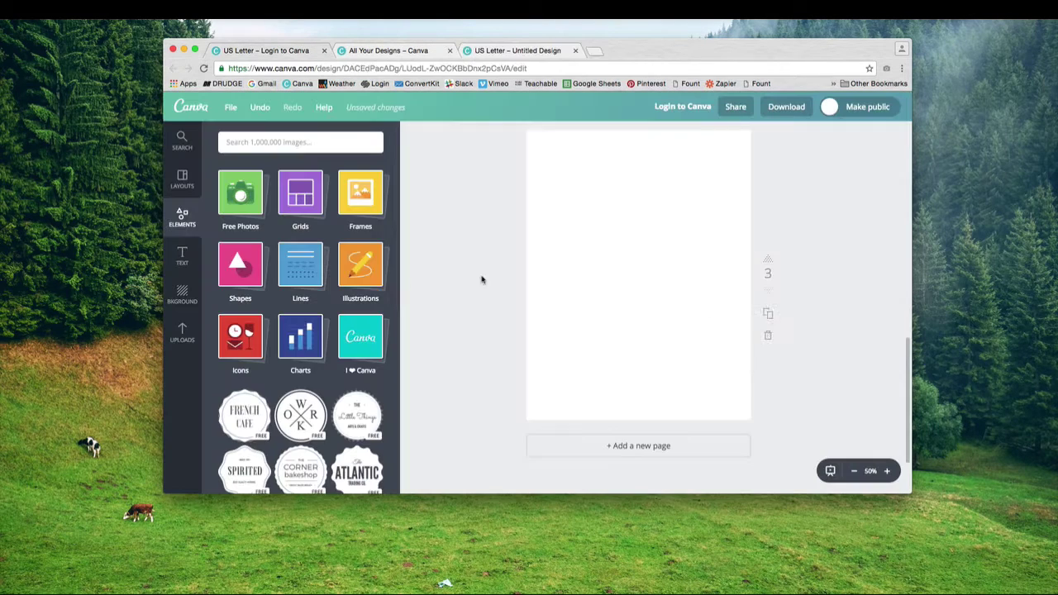
In the "Login to Canva" design, add a sharp-cornered outlined square shape to the blank page 3
left_click(254, 273)
scroll(318, 340, "down", 2)
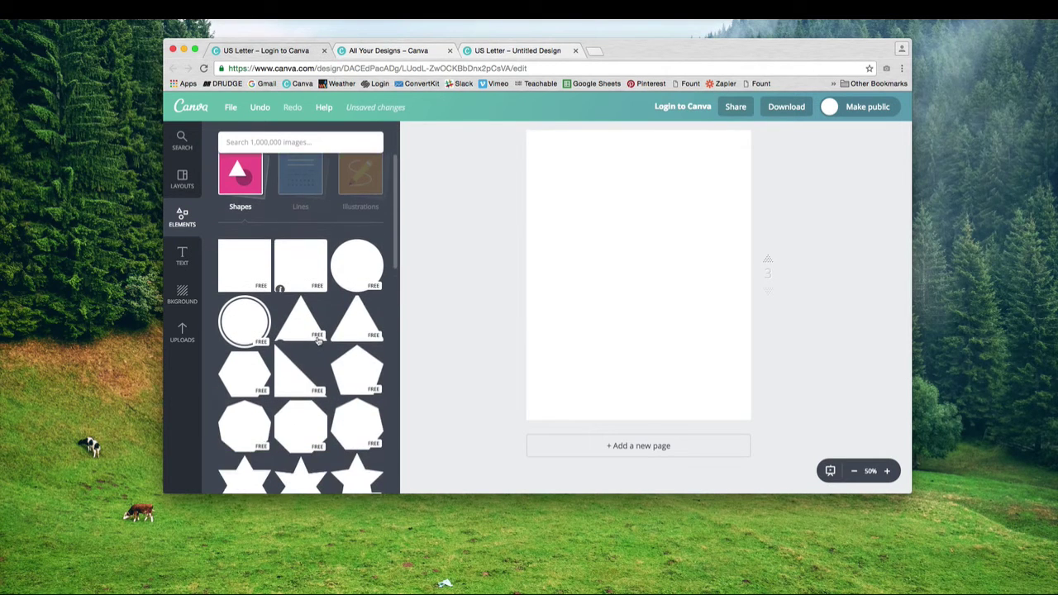
scroll(318, 341, "down", 6)
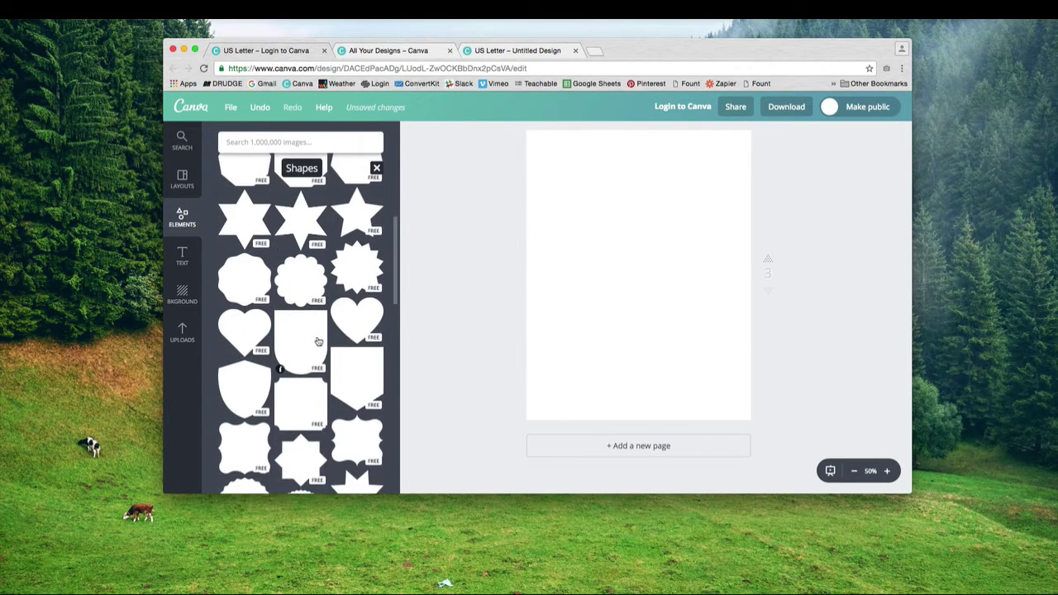
scroll(318, 341, "down", 5)
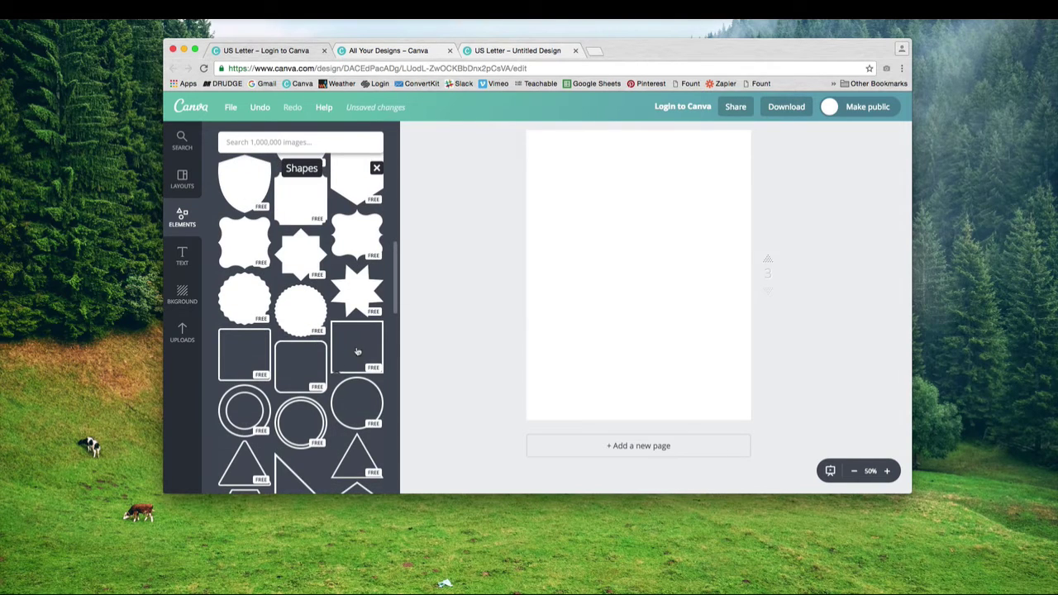
left_click(357, 352)
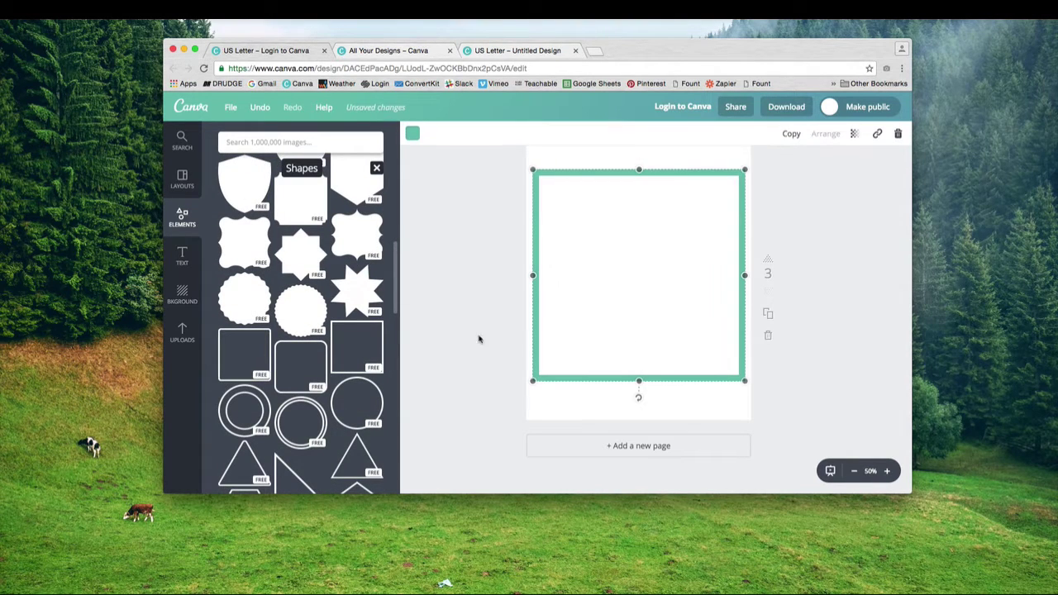
Change the outlined square's color to black
left_click(412, 134)
left_click(428, 324)
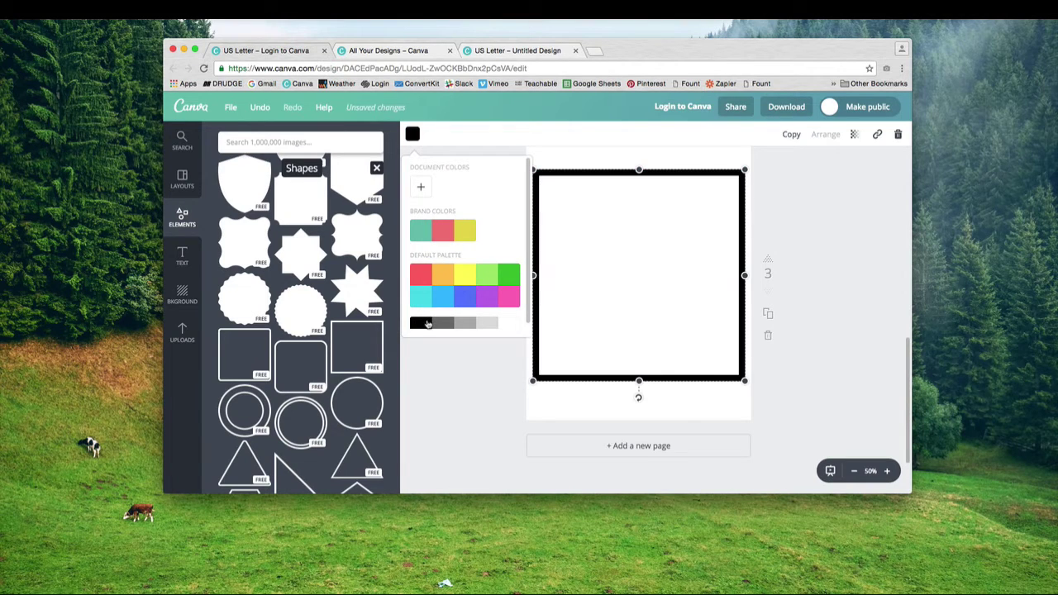
left_click(619, 335)
left_click(769, 383)
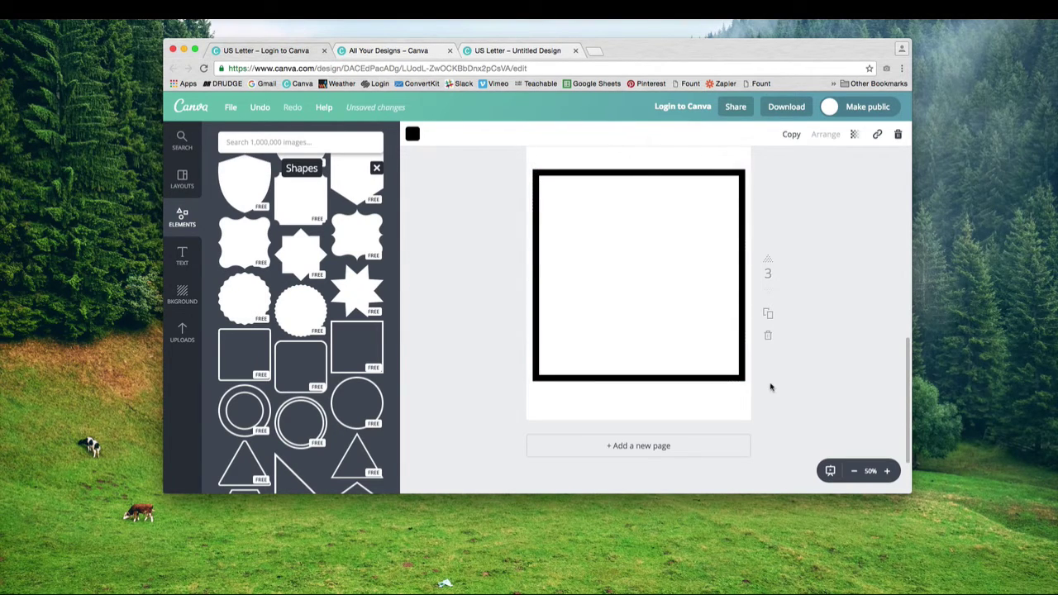
Shrink the square to a small checkbox and place it near the page's upper left corner
left_click_drag(742, 377, 537, 175)
left_click(569, 179)
left_click(537, 175)
scroll(604, 377, "down", 2)
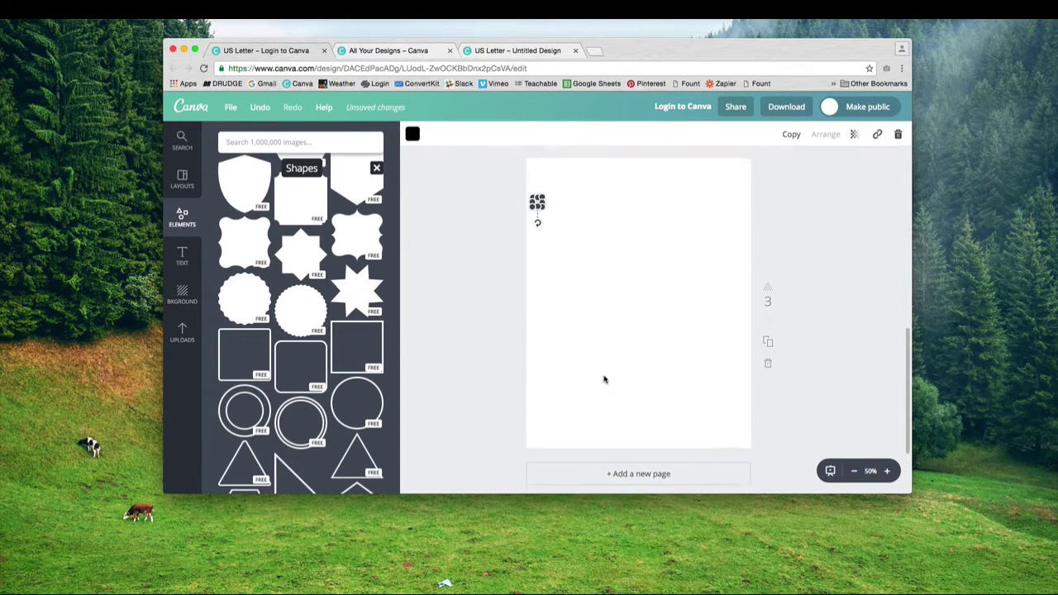
left_click(889, 471)
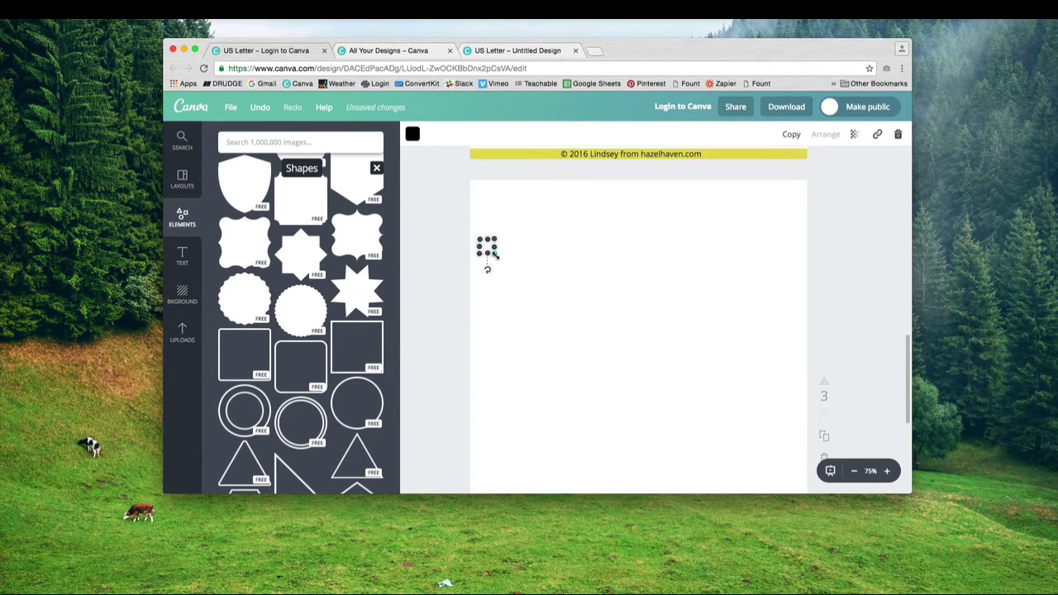
mouse_move(495, 255)
left_mouse_down()
mouse_move(492, 231)
mouse_move(494, 255)
left_mouse_up()
left_click(534, 245)
Add a subheading text box beside the checkbox and set its font to Open Sans
left_click(181, 256)
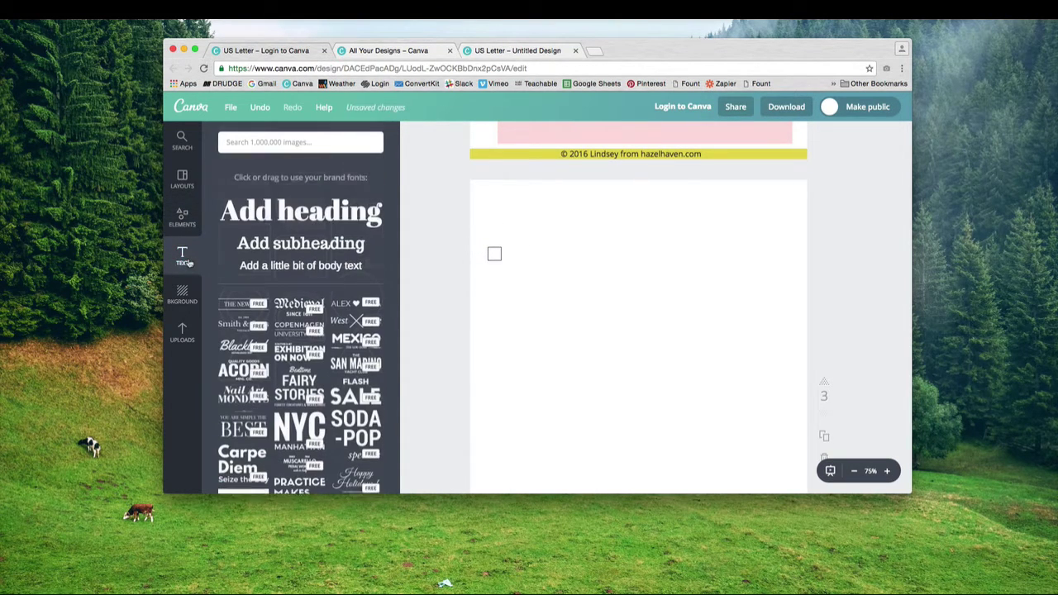
left_click(301, 242)
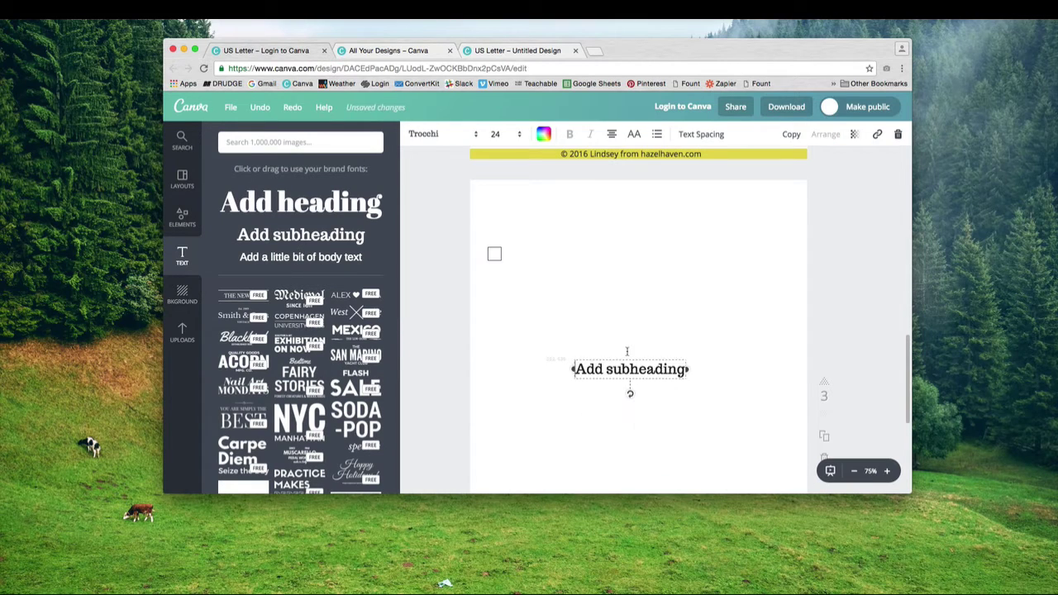
left_click_drag(631, 389, 583, 269)
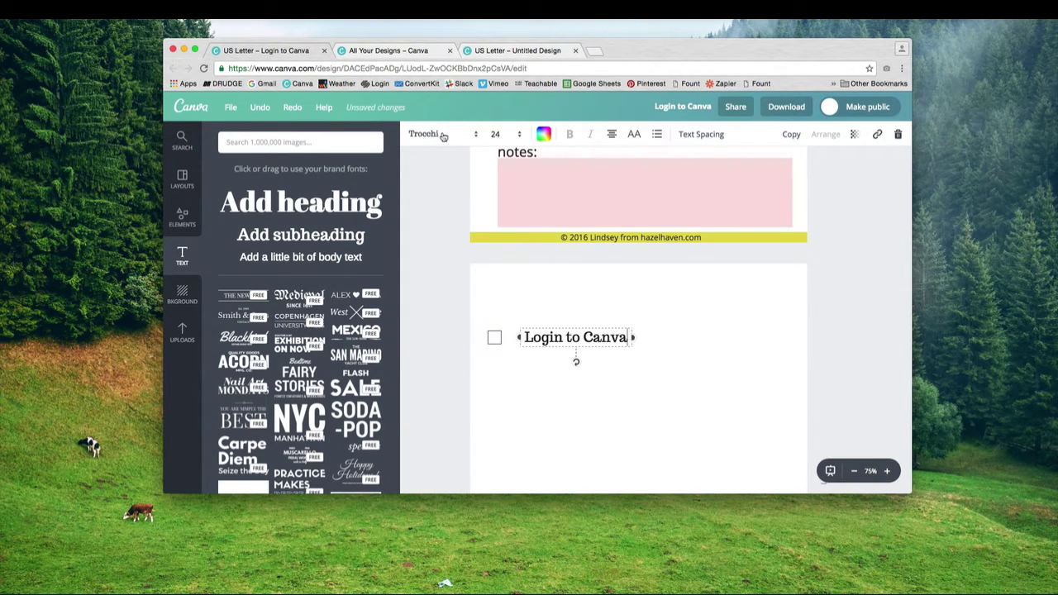
left_click(445, 136)
scroll(455, 206, "up", 5)
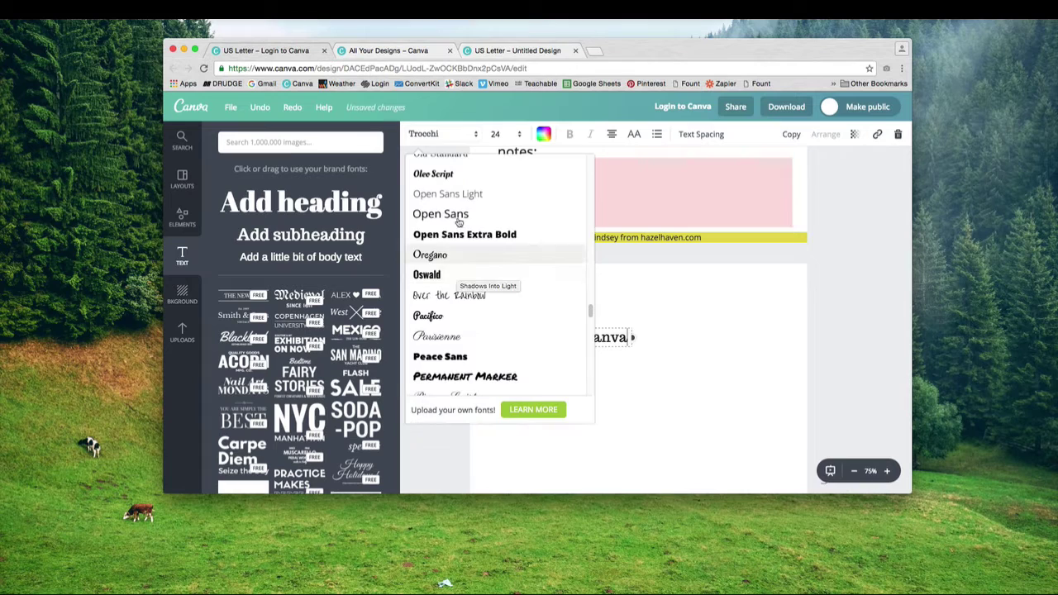
left_click(459, 217)
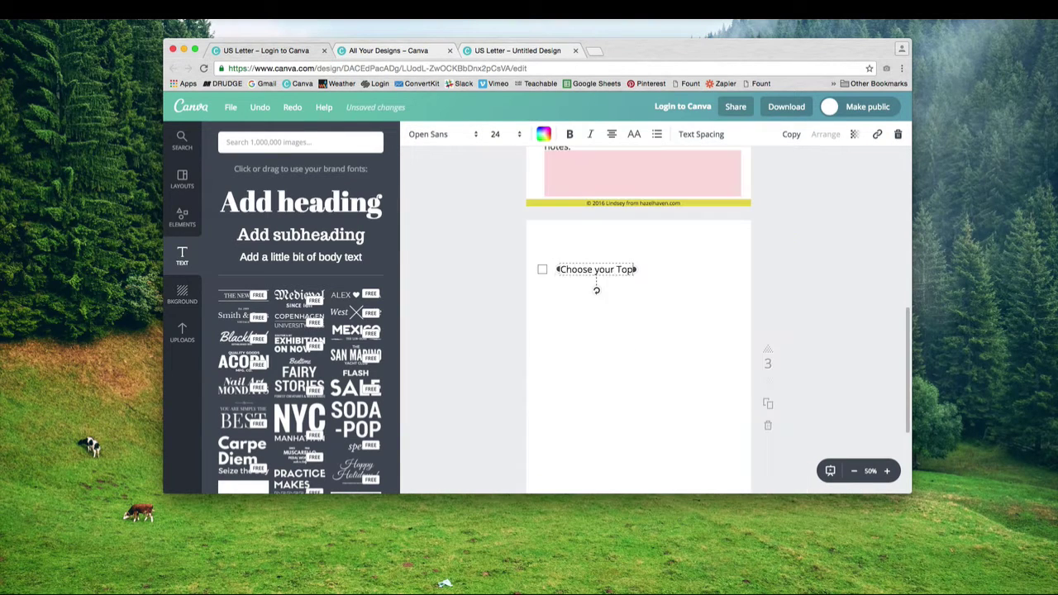
Make the checkbox text read "Choose your topic" and widen its box across the page to the right
type("i")
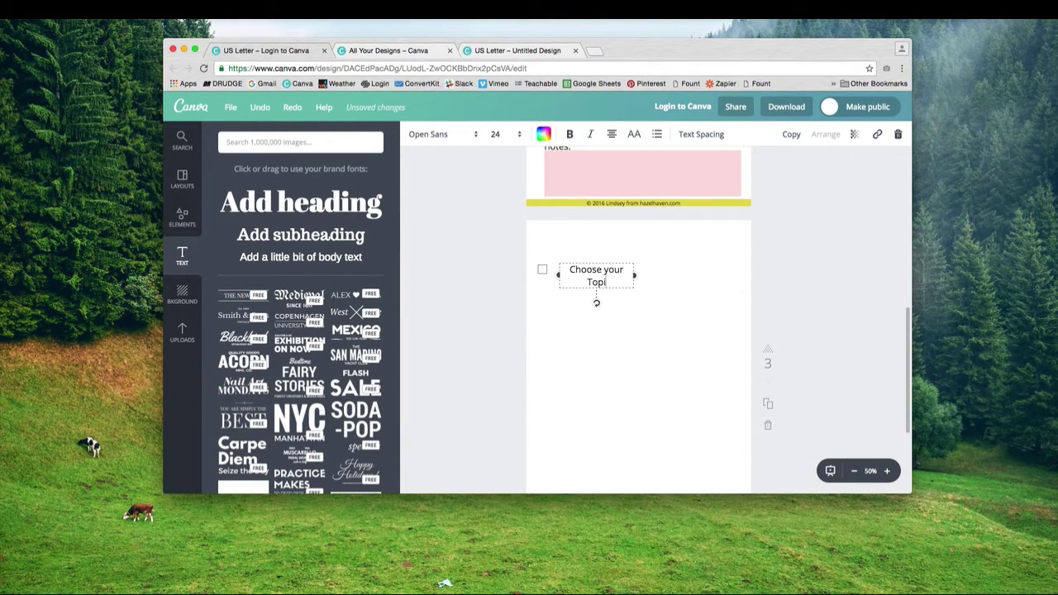
type("x")
key("BackSpace")
type("c")
left_click_drag(635, 275, 747, 267)
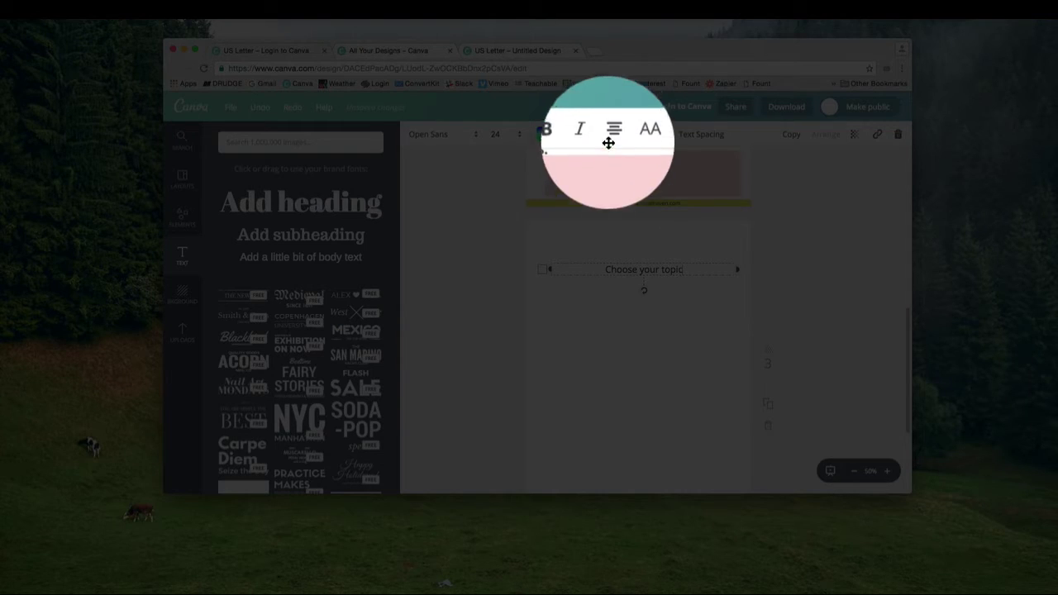
Left-align the "Choose your topic" text so it sits next to the checkbox
left_click(612, 134)
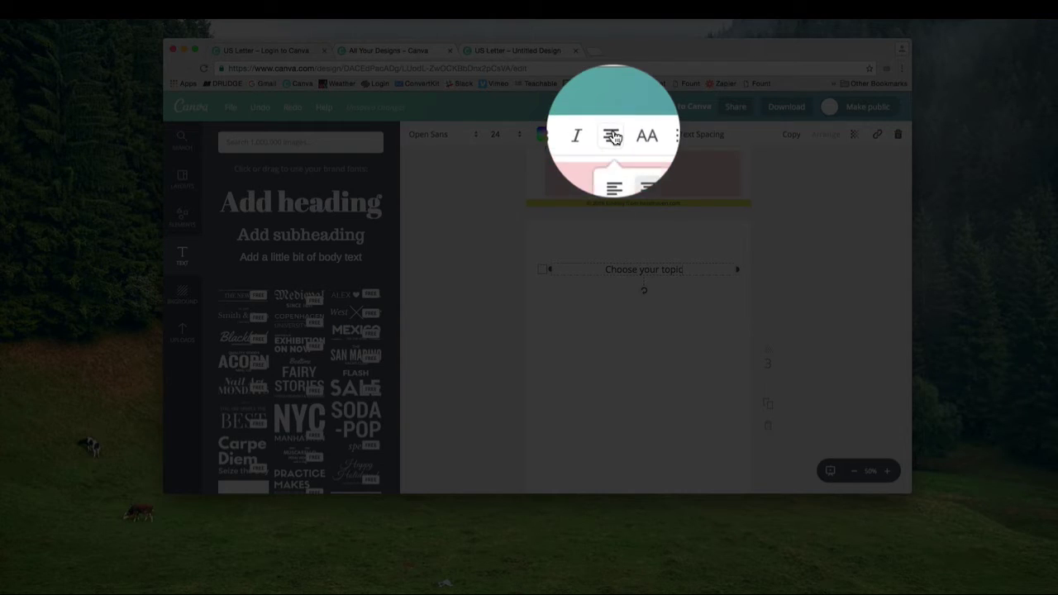
left_click(613, 169)
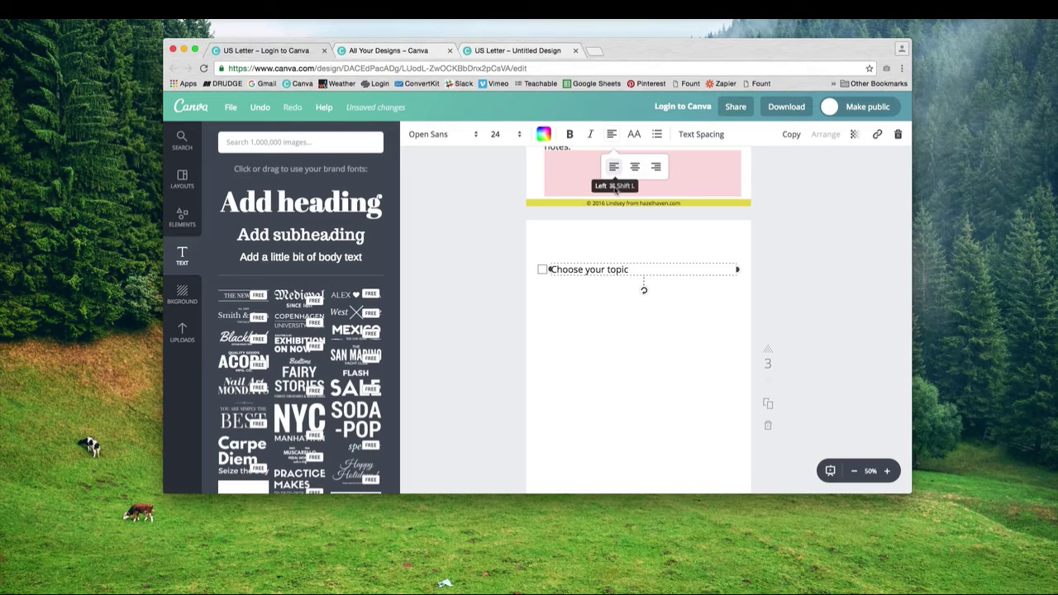
left_click(598, 299)
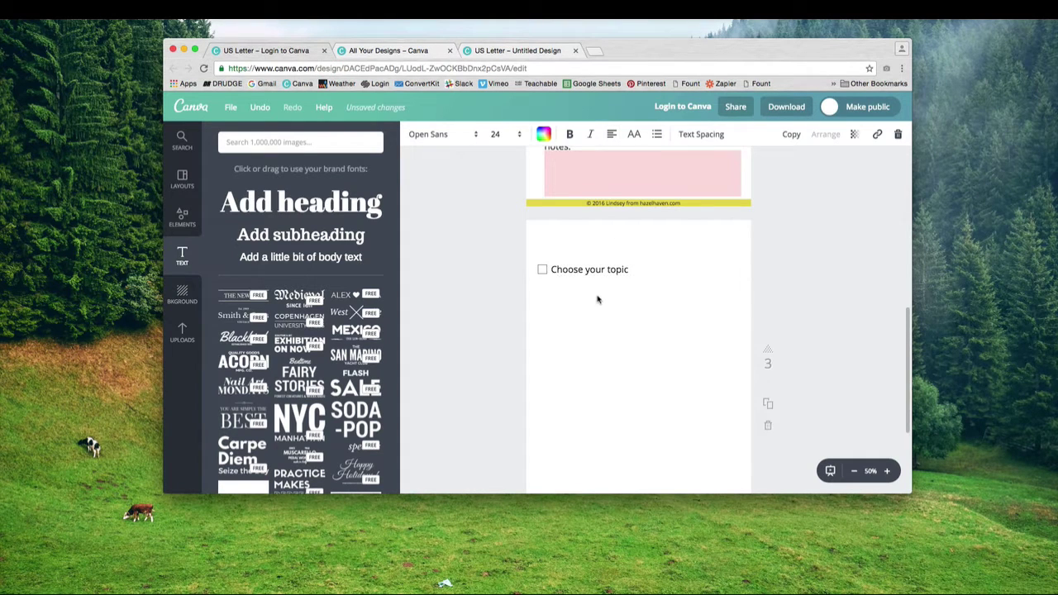
Duplicate the checkbox row directly below and change the copy's text to "Identify the steps for your checklist"
left_click_drag(535, 258, 560, 280)
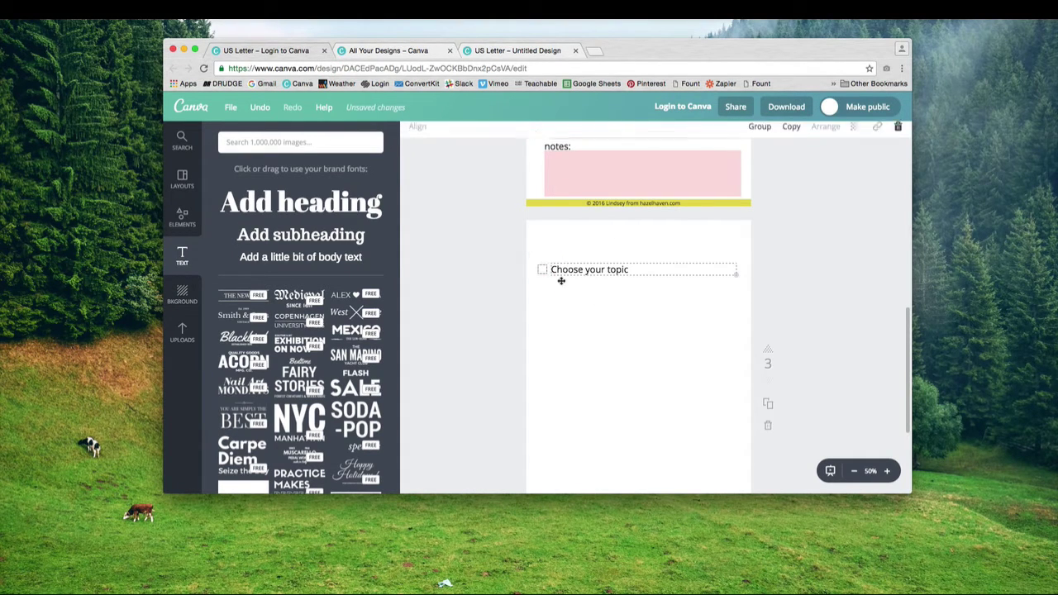
left_click(791, 133)
left_click_drag(659, 284, 648, 290)
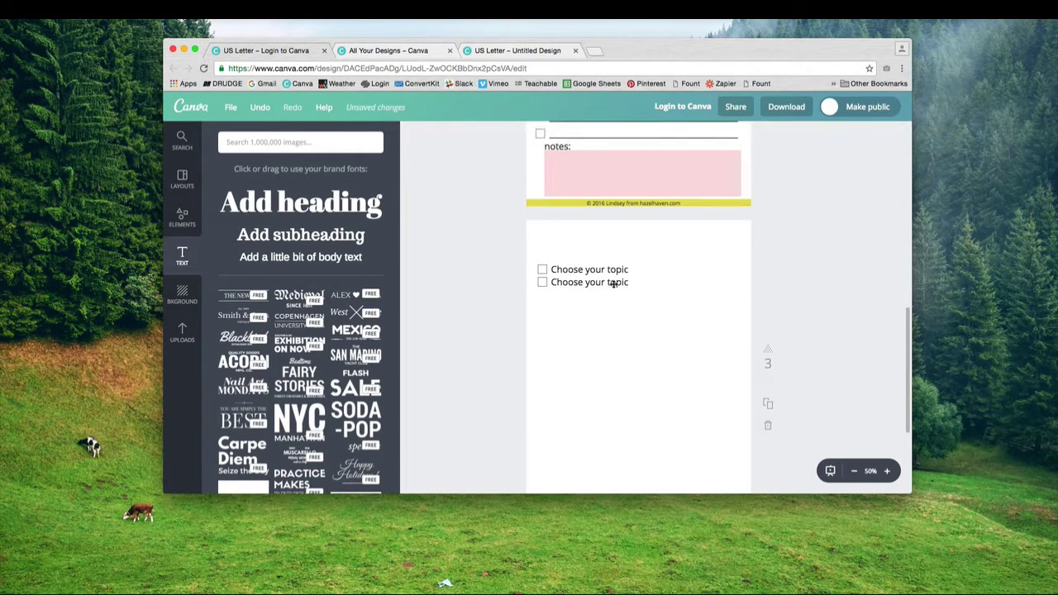
double_click(613, 282)
key("super+Tab")
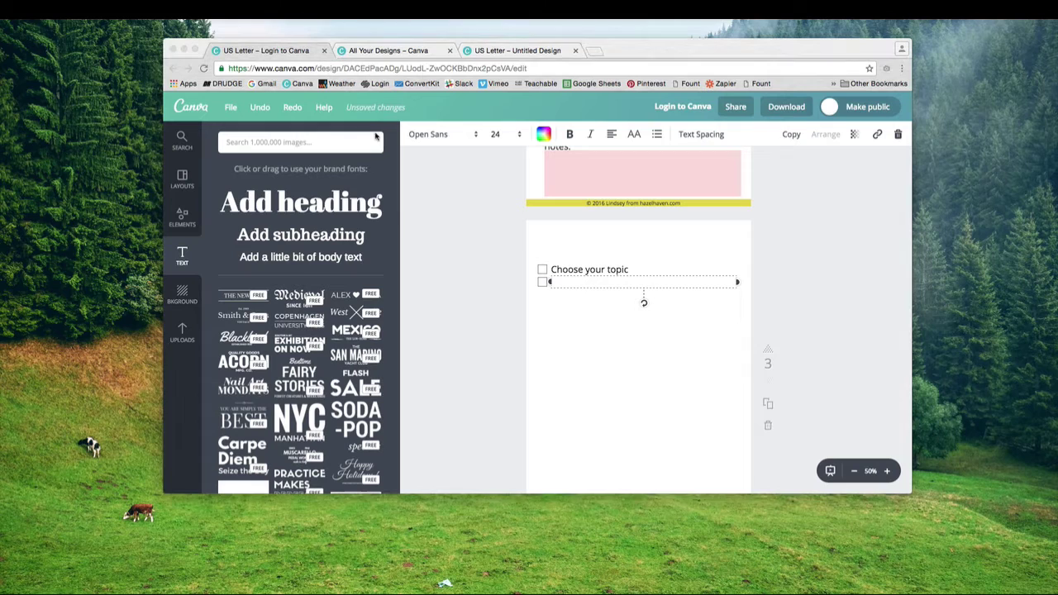
left_click(627, 282)
type("Identify the steps for your checklist")
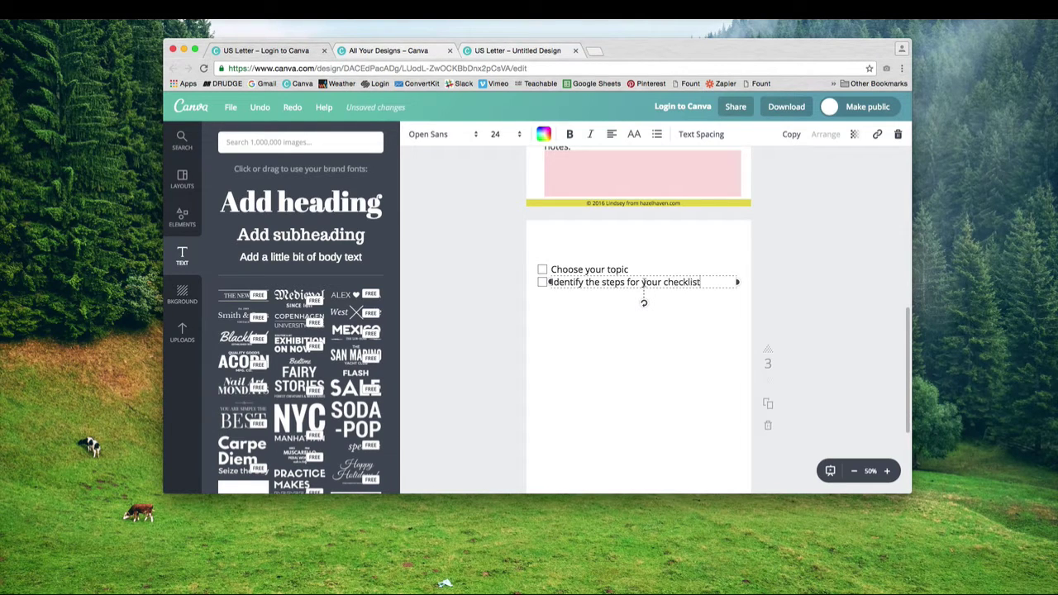
Duplicate both checklist rows below and change the third row's text to "Name your checklist"
left_click_drag(534, 259, 595, 317)
key("super+c")
key("super+v")
left_click(605, 296)
double_click(605, 296)
type("Name")
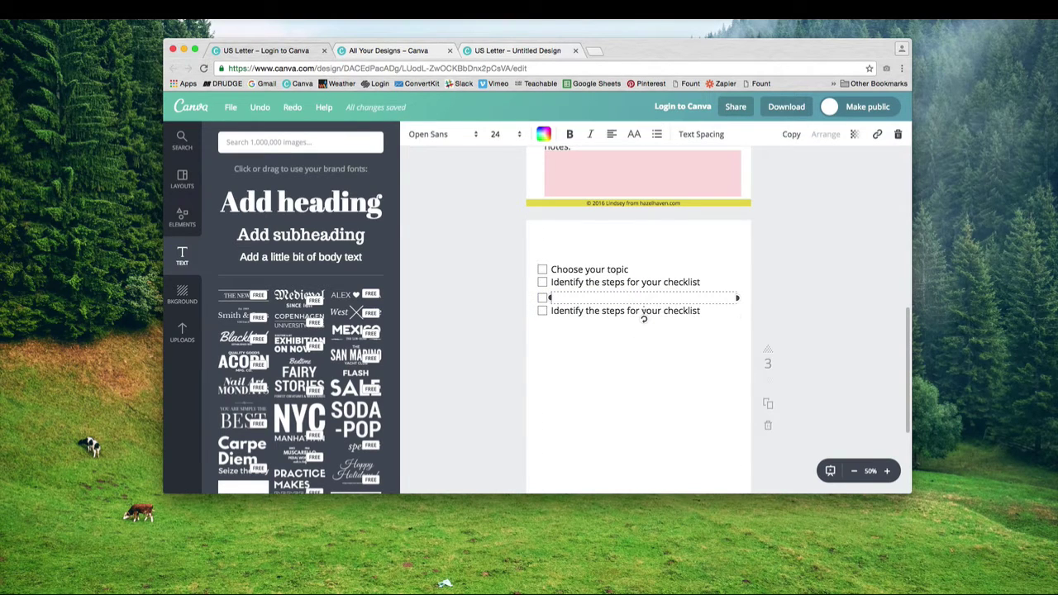
type(" your checklist")
Change the fourth row's text to "Create your checklist in Canva"
left_click(578, 312)
left_click(578, 313)
type("Cre")
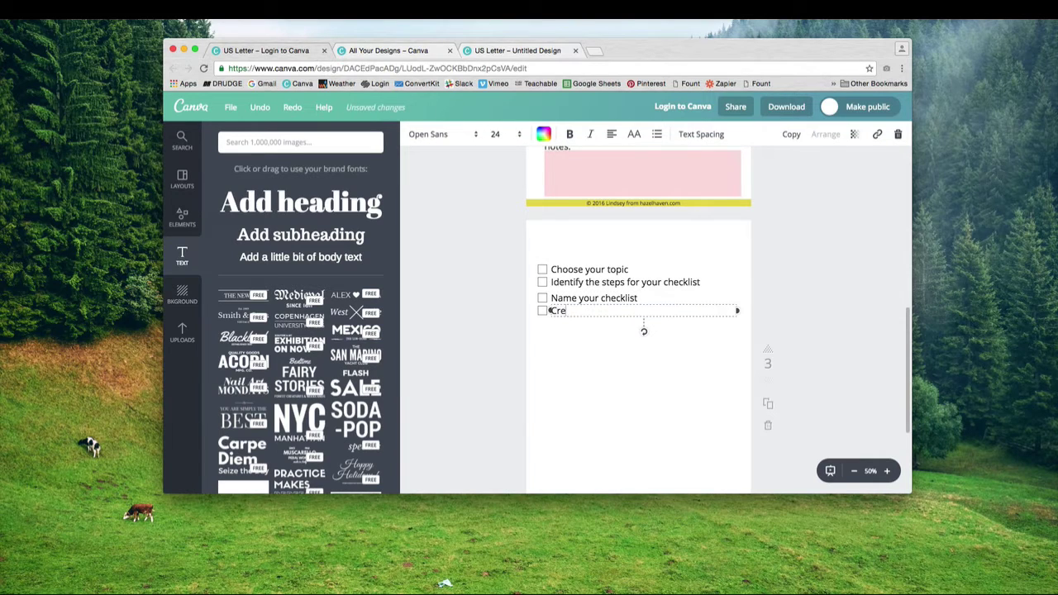
type("ate your checklist in Canva")
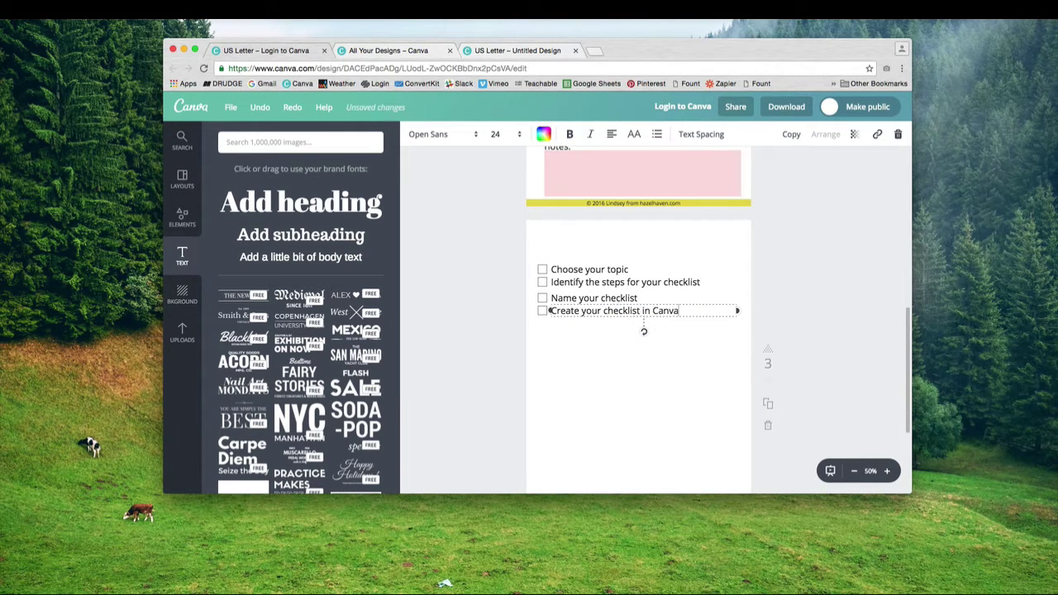
left_click(585, 333)
Duplicate the third and fourth rows below and change the fifth row's text to "Share your checklist:"
left_click_drag(534, 293, 575, 338)
key("super+c")
key("super+v")
double_click(643, 338)
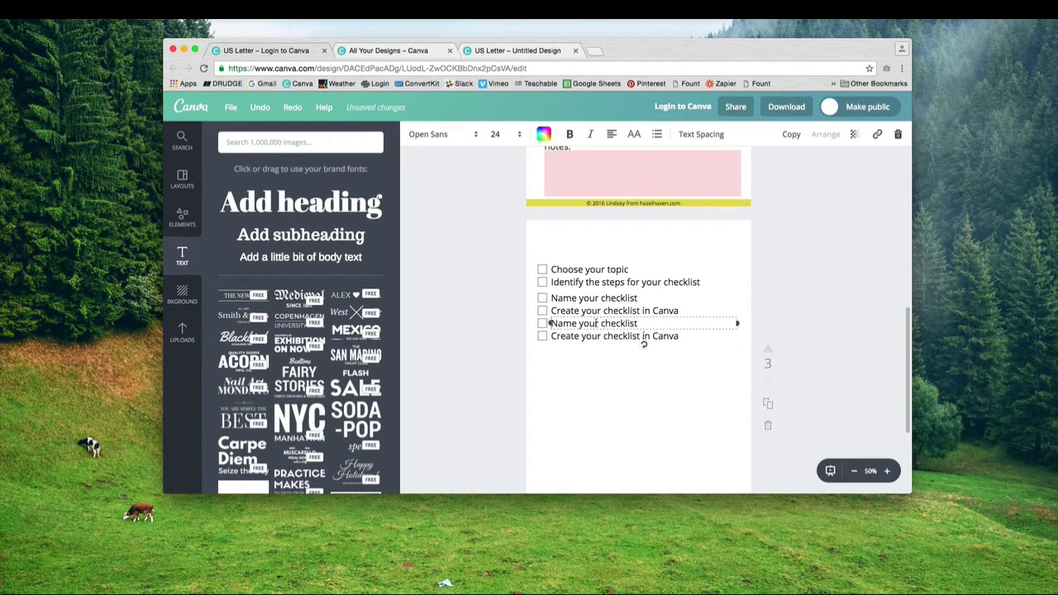
key("ctrl+a")
type("Share your check")
Indent the sixth row's text slightly down and to the right, and delete its checkbox
left_click(592, 355)
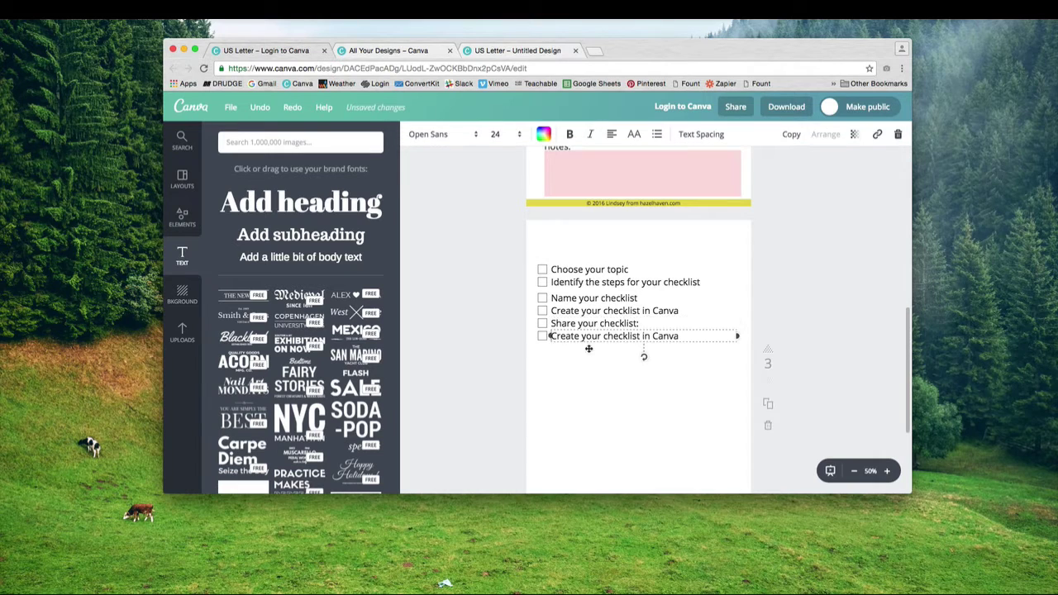
left_click_drag(589, 349, 604, 363)
left_click(542, 337)
key("Delete")
Place a small outlined circle beside the indented line under "Share your checklist:" and make that line read "Social Media"
left_click(197, 217)
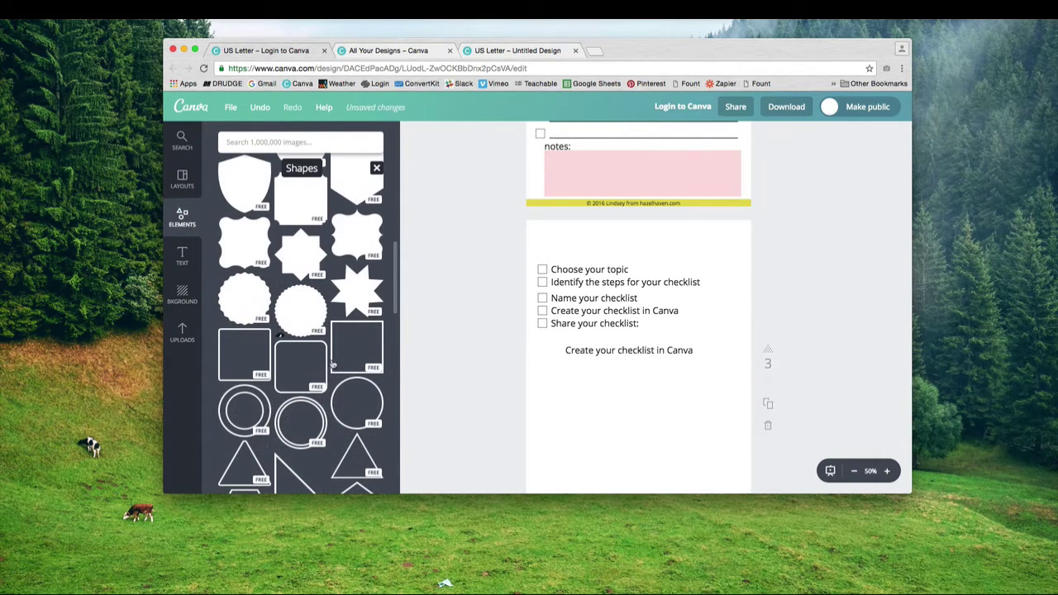
left_click(342, 420)
left_click(704, 430)
left_click_drag(726, 453, 564, 396)
left_click_drag(570, 402, 582, 342)
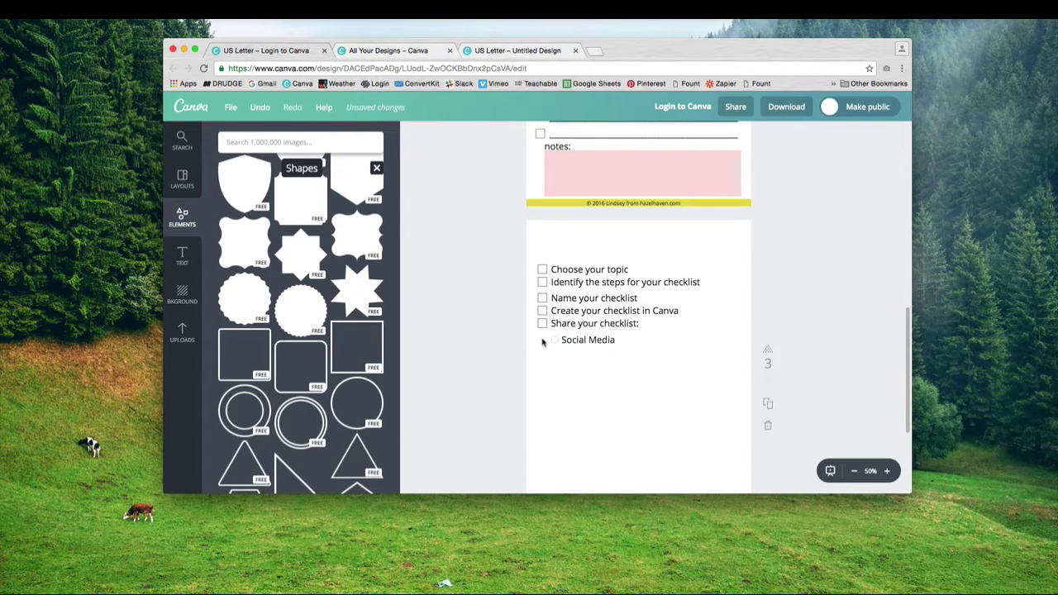
Duplicate the "Social Media" line with its circle directly below and change the copy's text to "Email Marketing"
left_click_drag(542, 338, 575, 353)
key("super+c")
key("super+v")
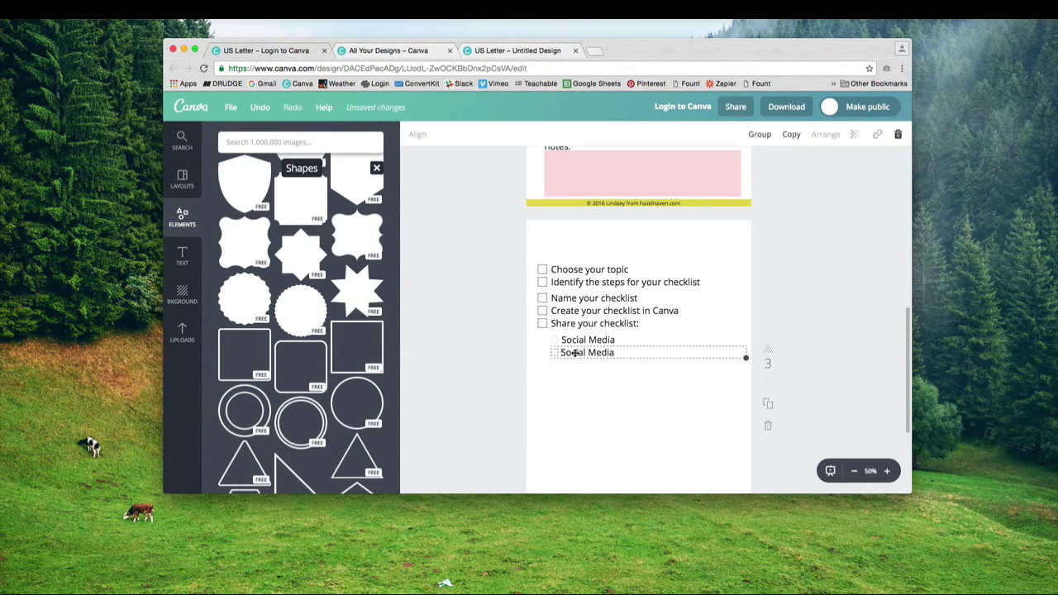
double_click(563, 353)
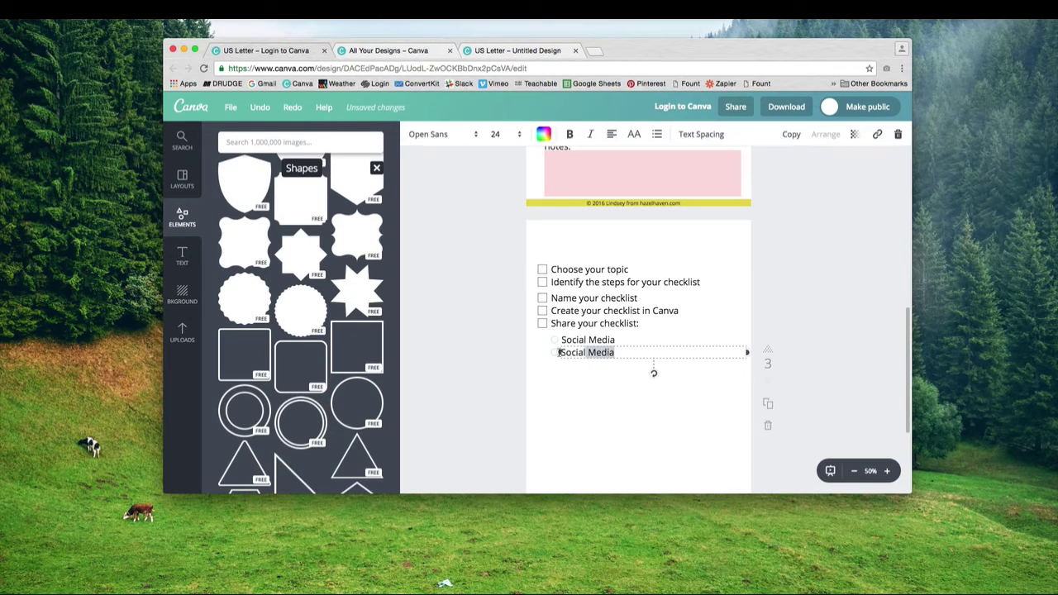
type("Email")
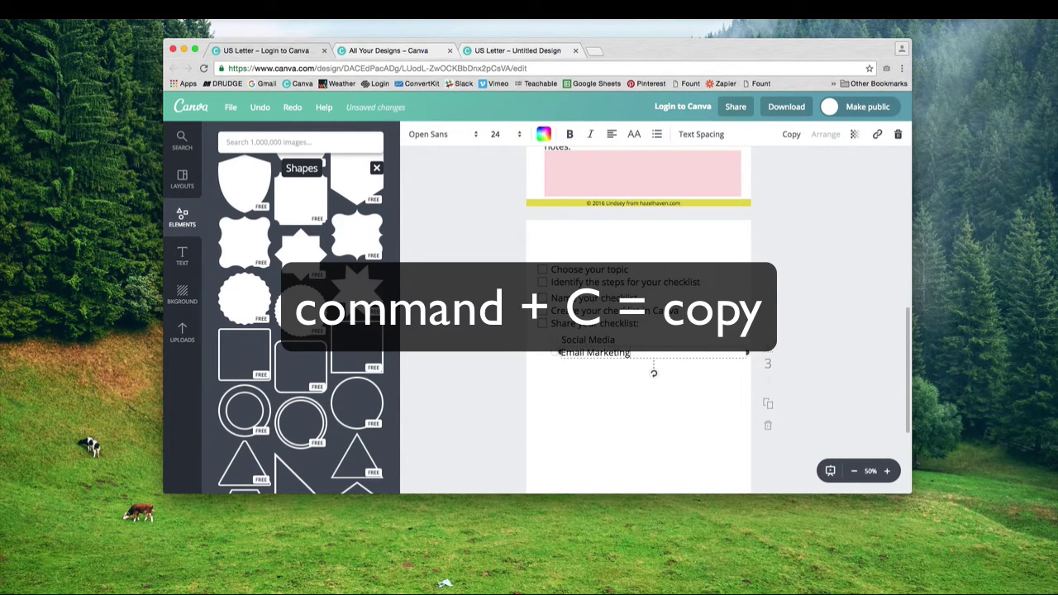
Add another copy of the circle-bulleted line below "Email Marketing" and change its text to "Website or Blog"
key("super+v")
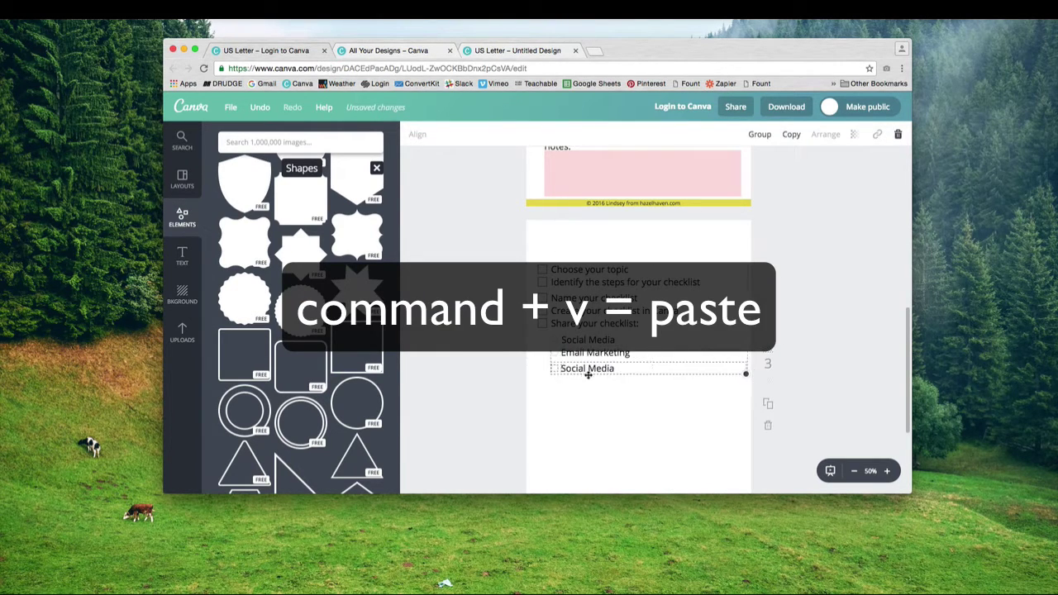
left_click_drag(588, 375, 561, 366)
left_click(609, 390)
left_click(618, 366)
type("Website or Blog")
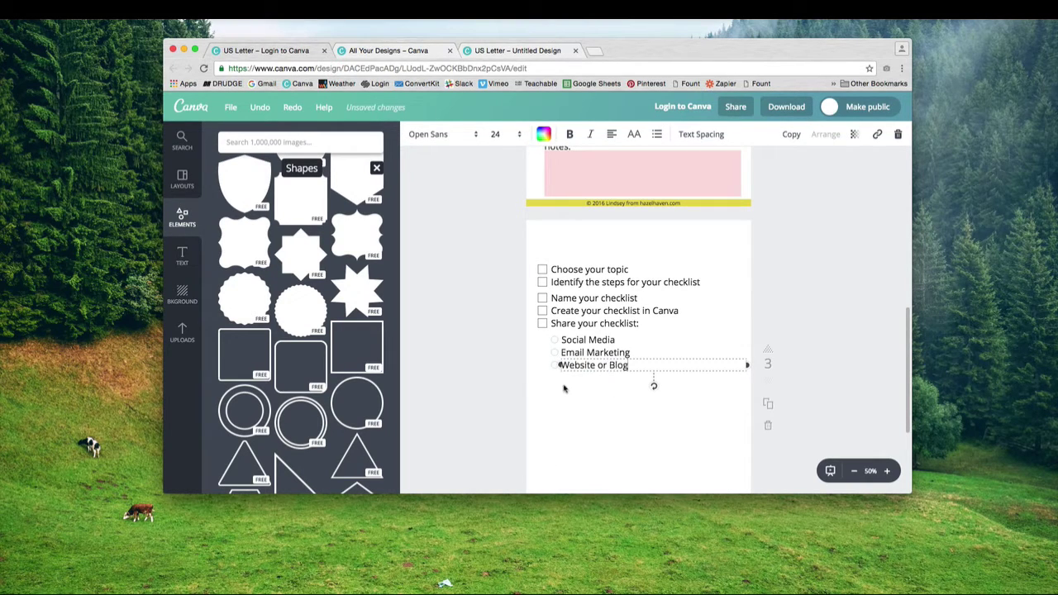
left_click(564, 388)
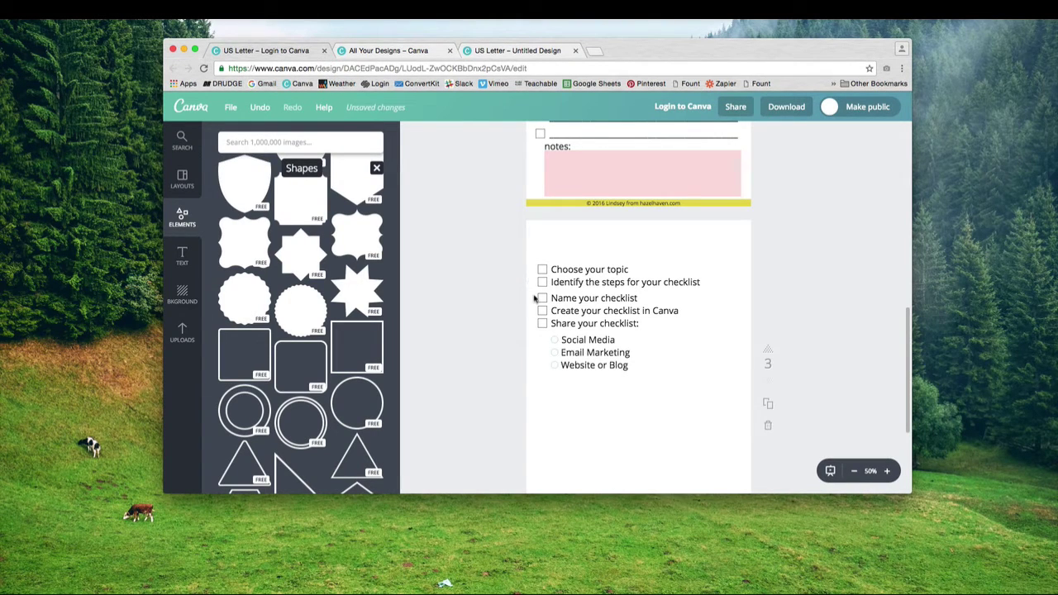
Duplicate three of the checkboxes and place them in a column below the sub-items, aligned with the existing checkboxes
left_click_drag(534, 298, 544, 395)
key("super+v")
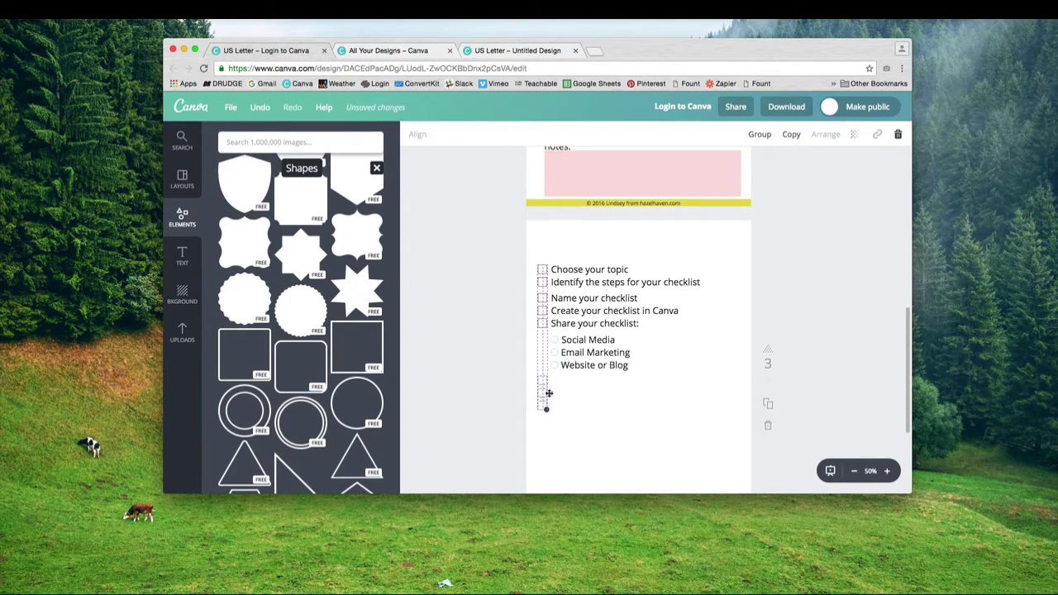
left_click(565, 390)
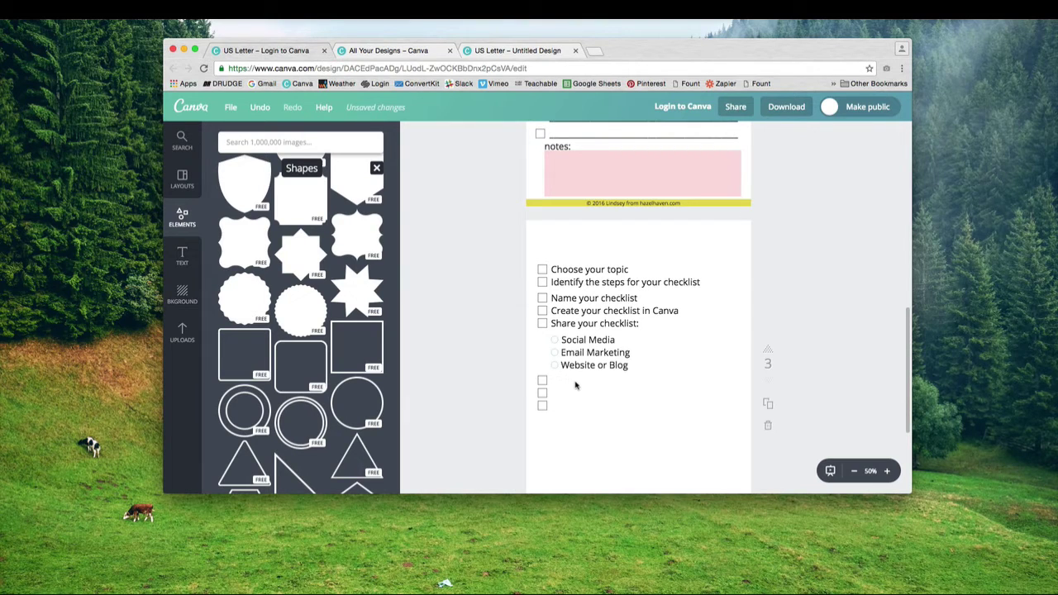
Duplicate the "Share your checklist:" text beside the first empty checkbox, replace it with a full-width row of underscores, and align it with the other rows
left_click(582, 324)
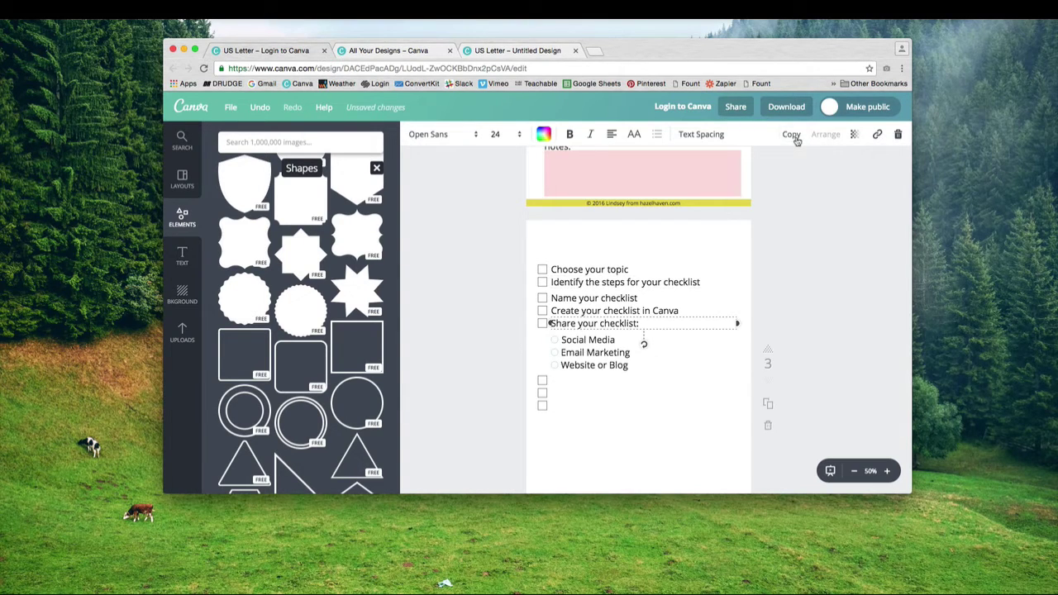
left_click_drag(643, 342, 640, 391)
left_click(652, 382)
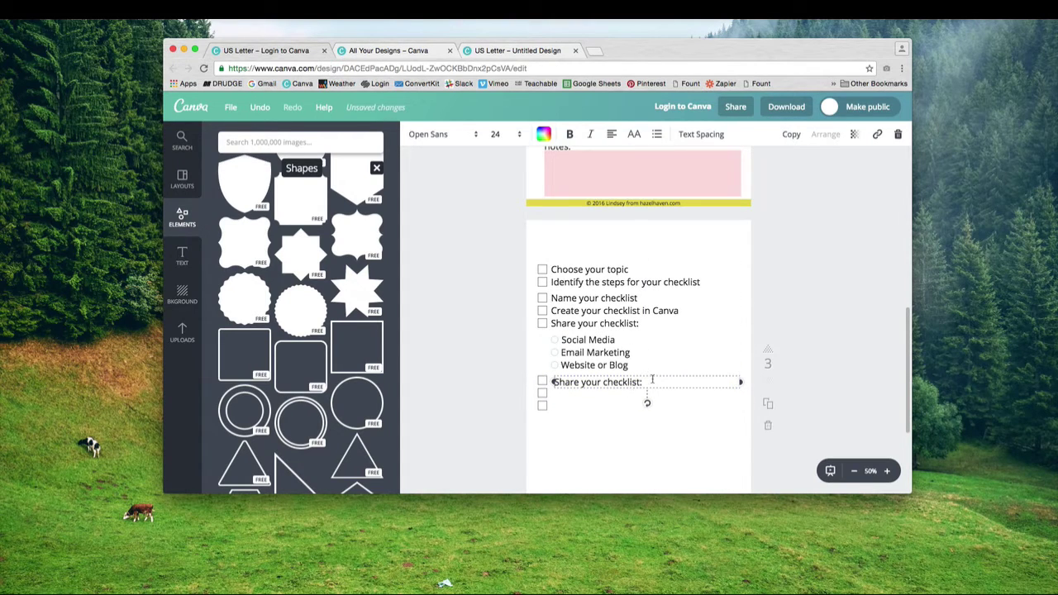
type("_")
left_click_drag(652, 382, 547, 380)
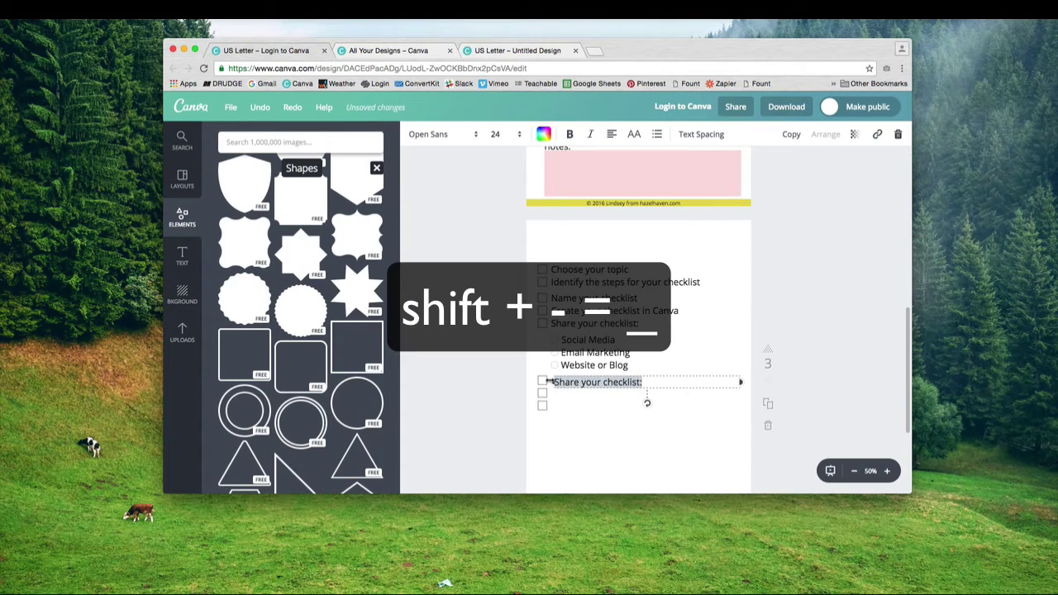
key("BackSpace")
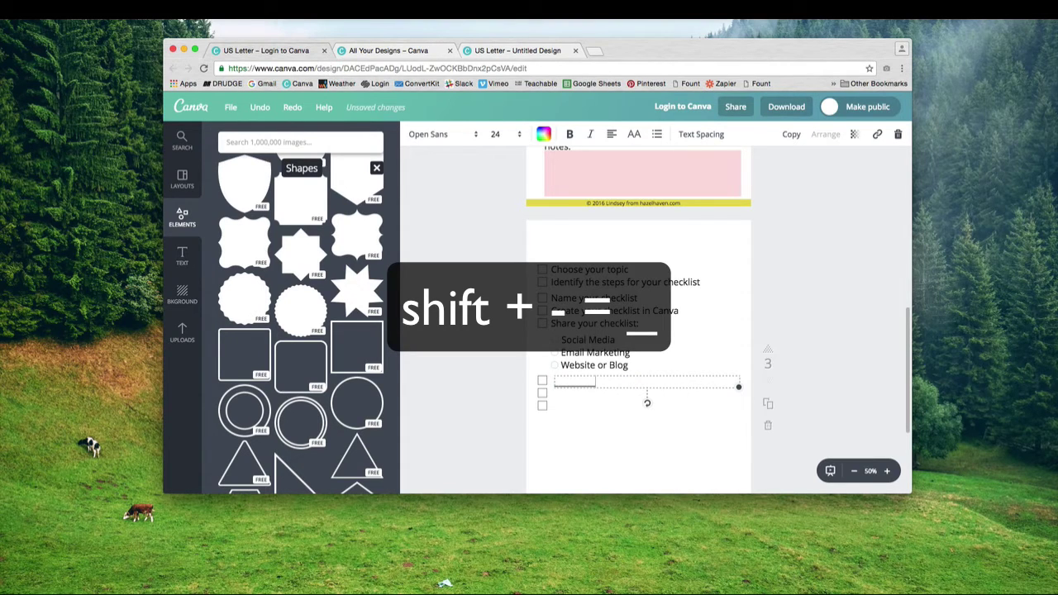
type("______________________")
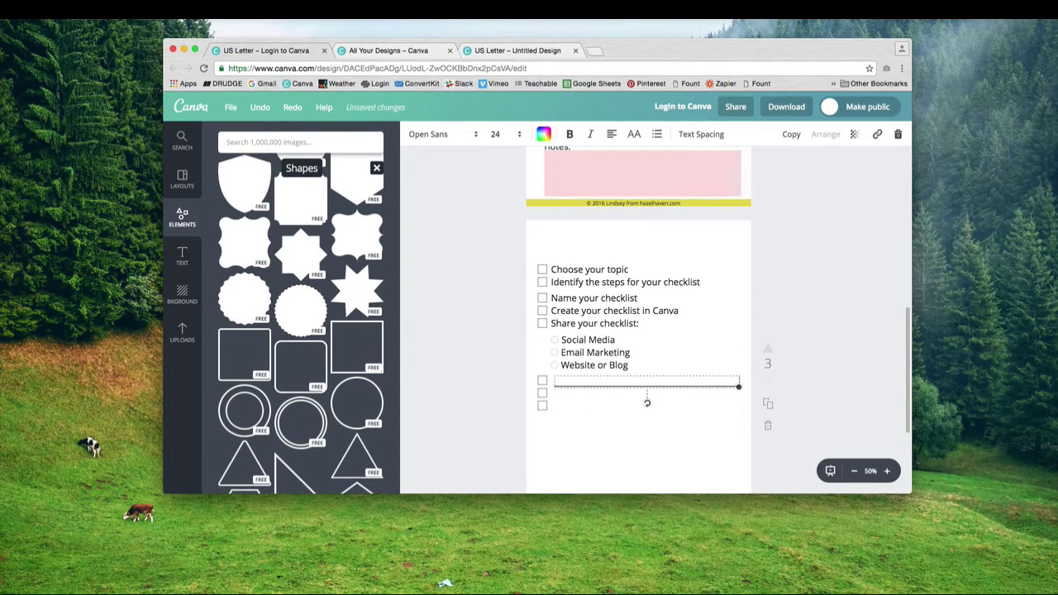
left_click(577, 386)
left_click_drag(552, 382, 548, 382)
Duplicate the underscore line beside the other two empty checkboxes, and nudge the "Name your checklist" row up slightly to even the spacing
left_click(795, 136)
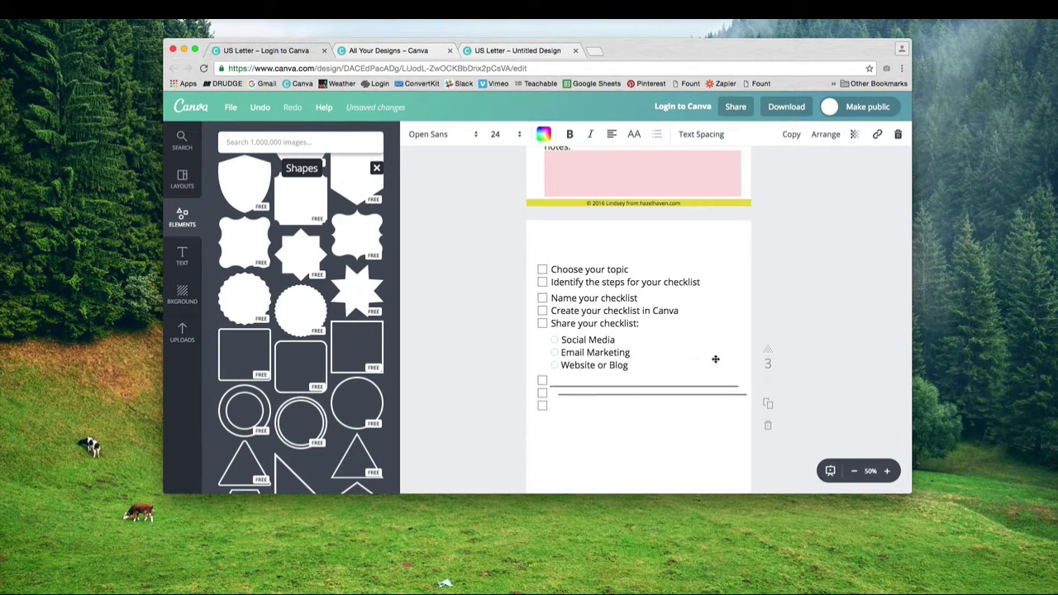
left_click(796, 135)
mouse_move(626, 406)
left_mouse_down()
mouse_move(610, 414)
mouse_move(622, 402)
mouse_move(608, 398)
left_mouse_up()
left_click(615, 434)
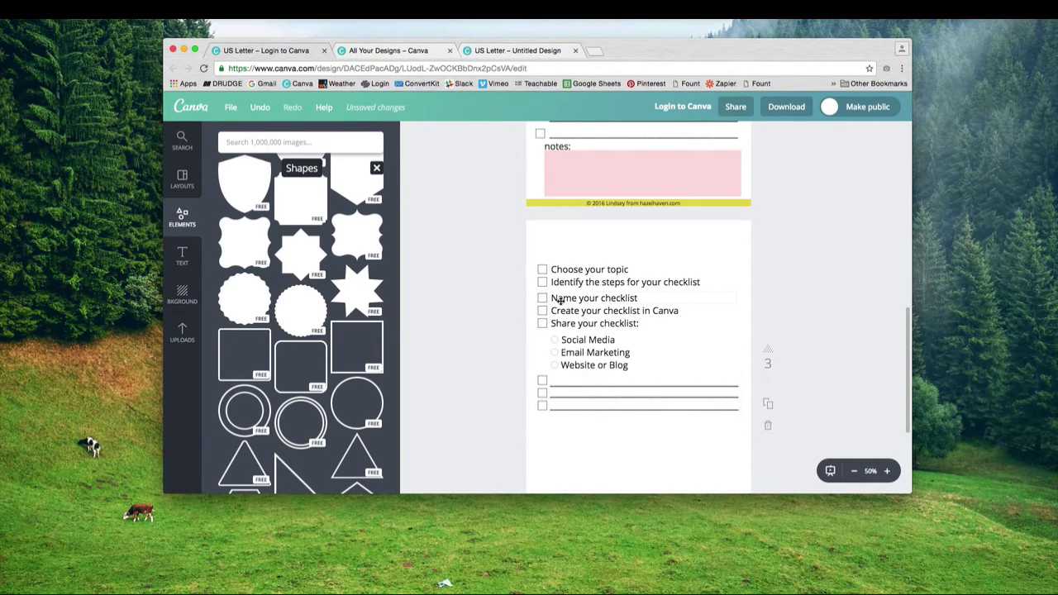
left_click_drag(560, 299, 556, 323)
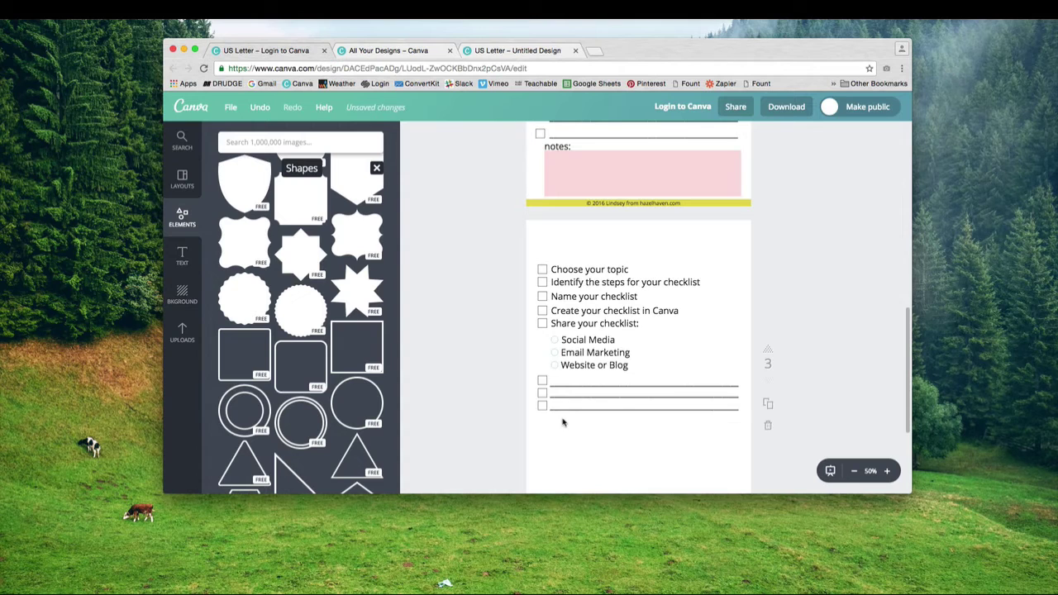
Duplicate the "Share your checklist:" text below the blank lines and change the copy to "Notes:"
left_click(588, 323)
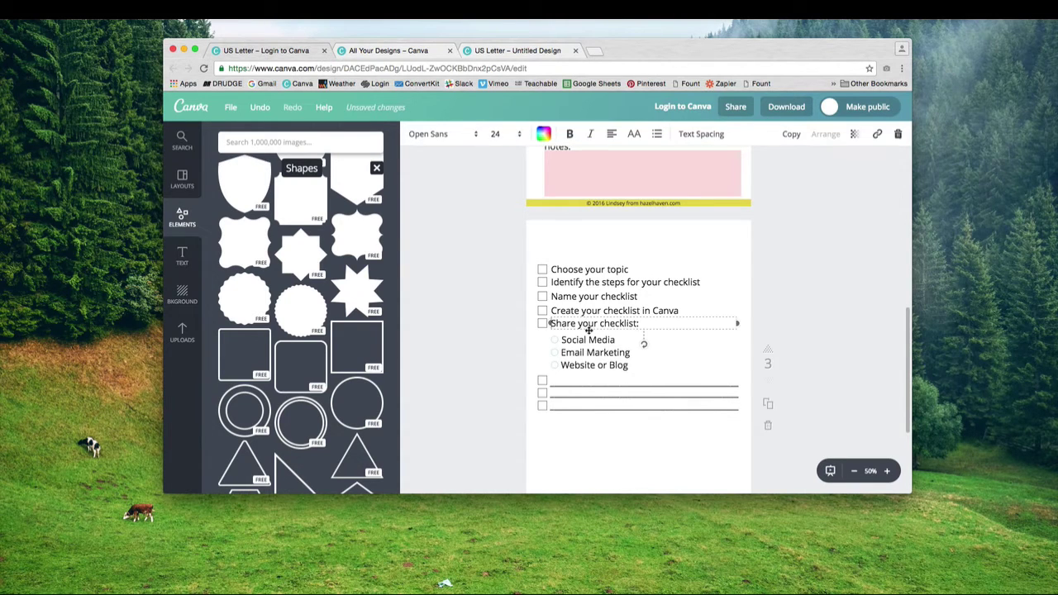
left_click(791, 135)
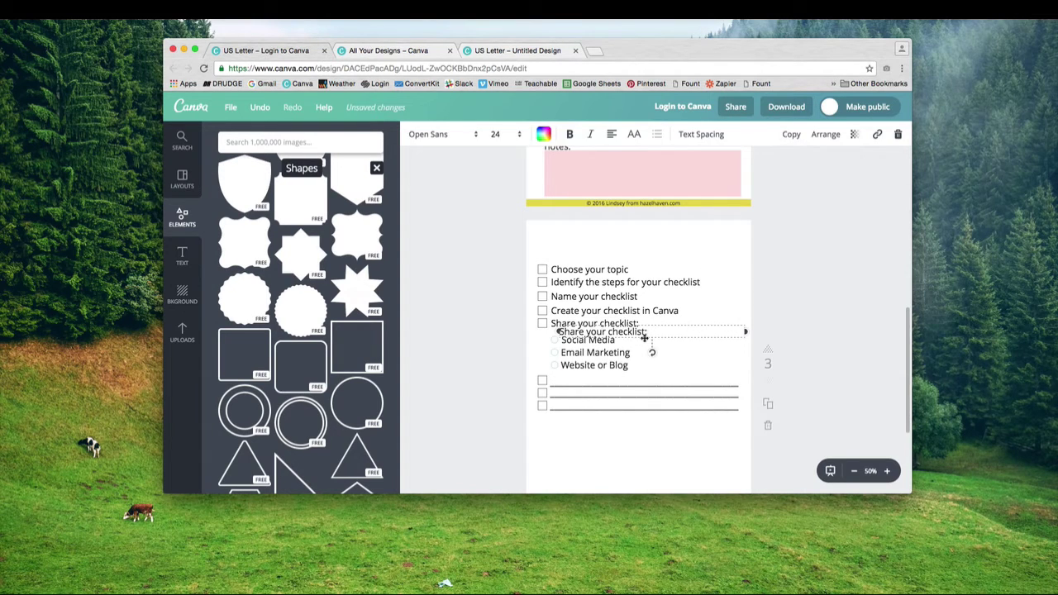
left_click_drag(644, 339, 631, 432)
double_click(619, 423)
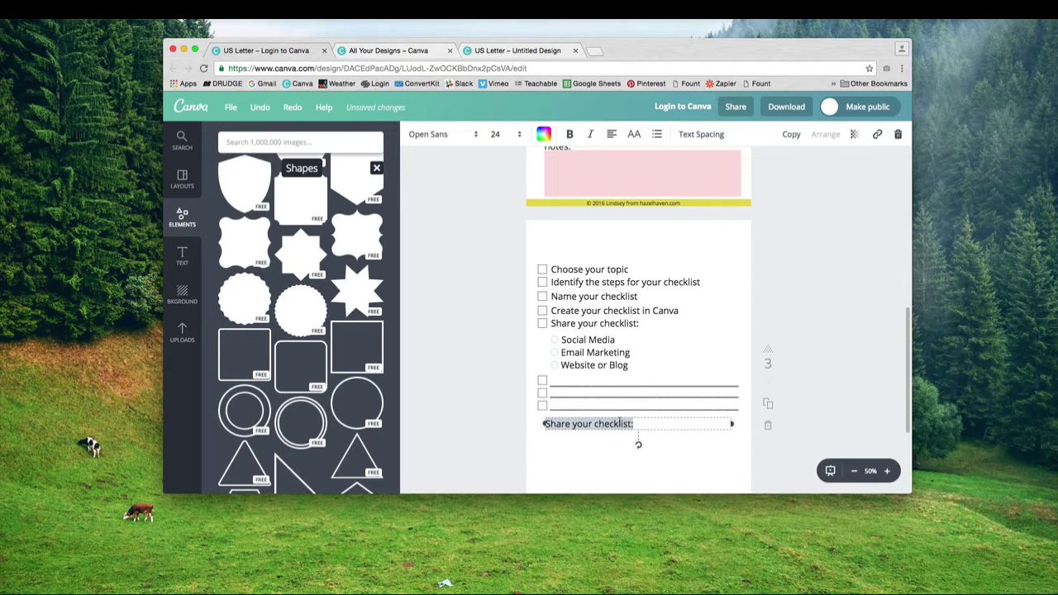
type("Notes:")
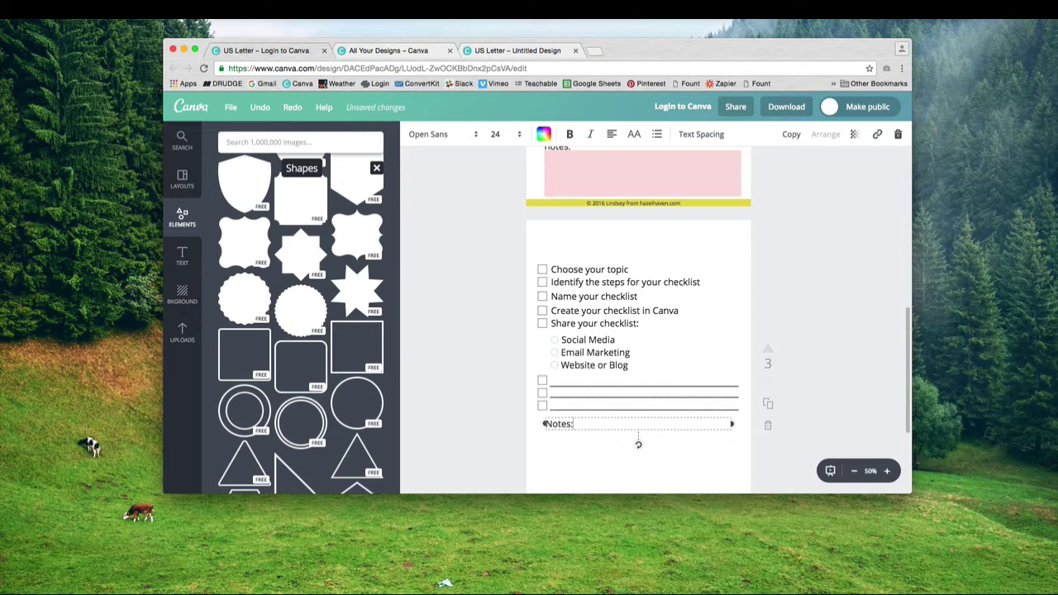
left_click(607, 443)
Add a square shape, reshape it into a wide box beneath "Notes:" spanning the checklist's width, and align the label with the box's left edge
scroll(255, 355, "up", 10)
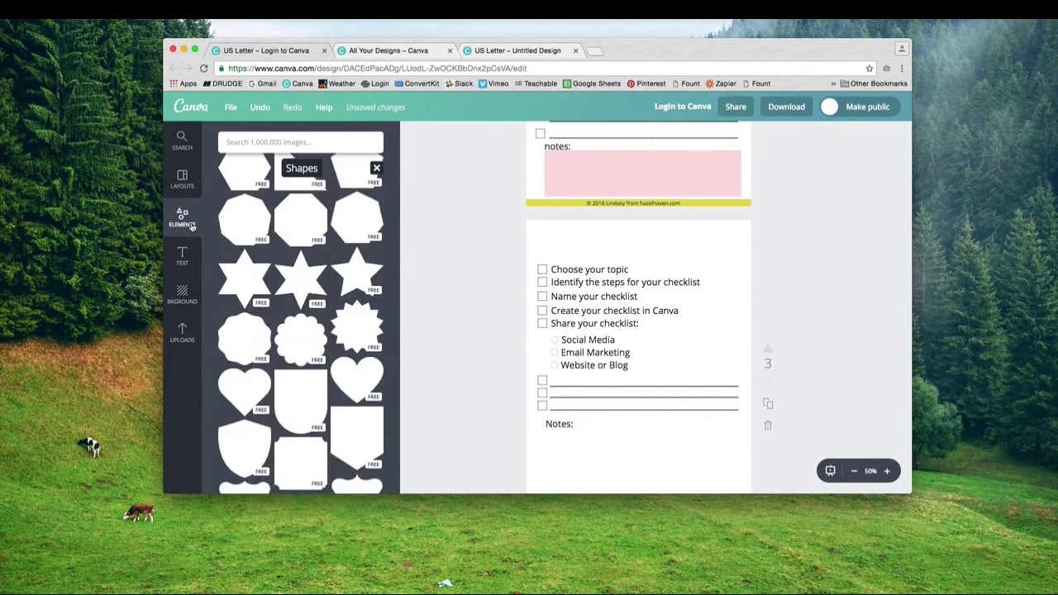
left_click(255, 355)
left_click_drag(638, 277, 635, 405)
scroll(637, 405, "down", 3)
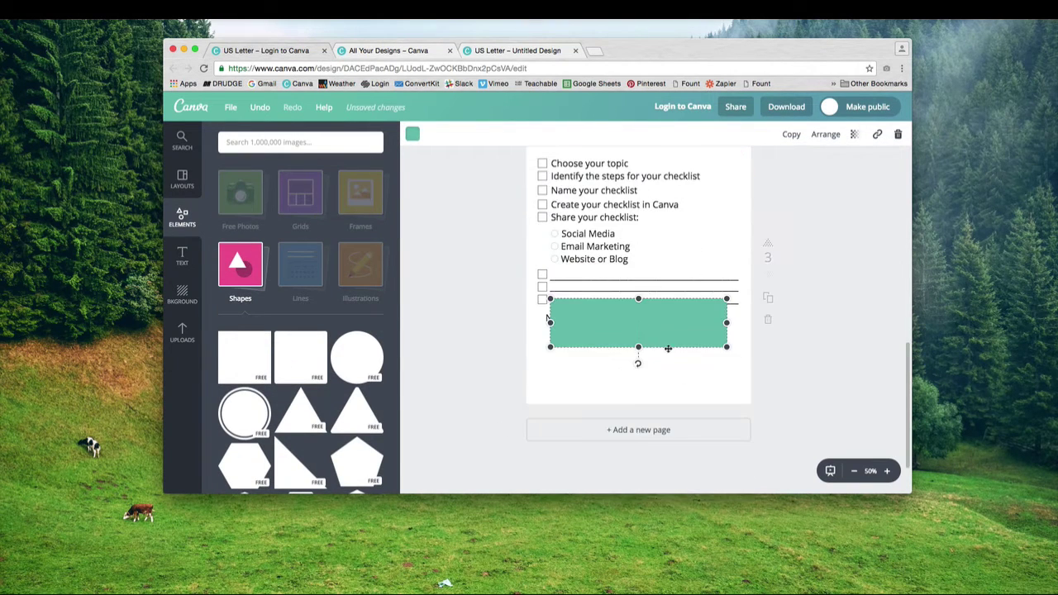
left_click_drag(660, 338, 648, 368)
left_click_drag(716, 353, 741, 353)
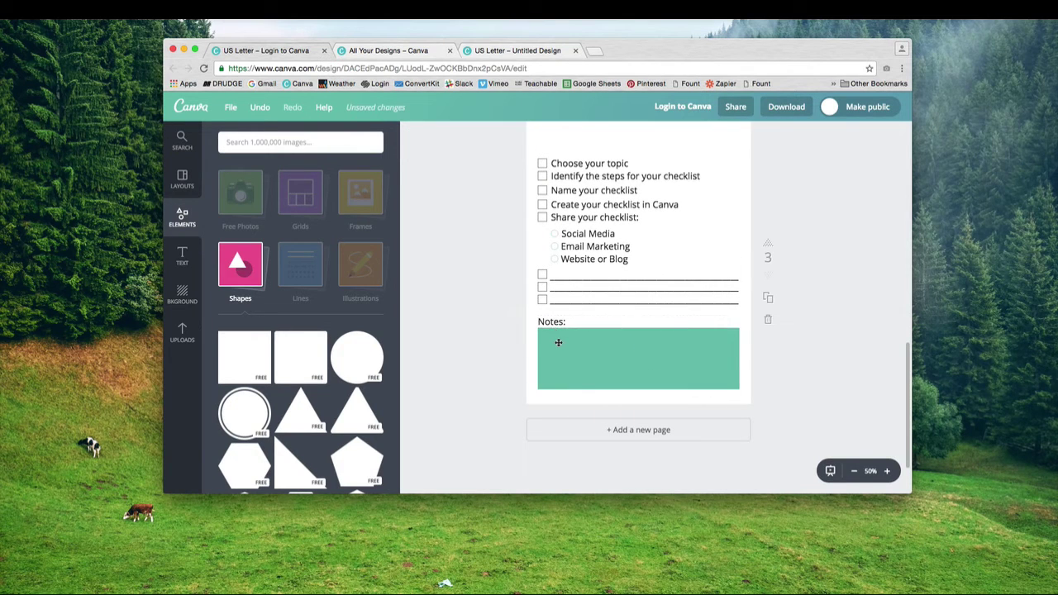
left_click(558, 342)
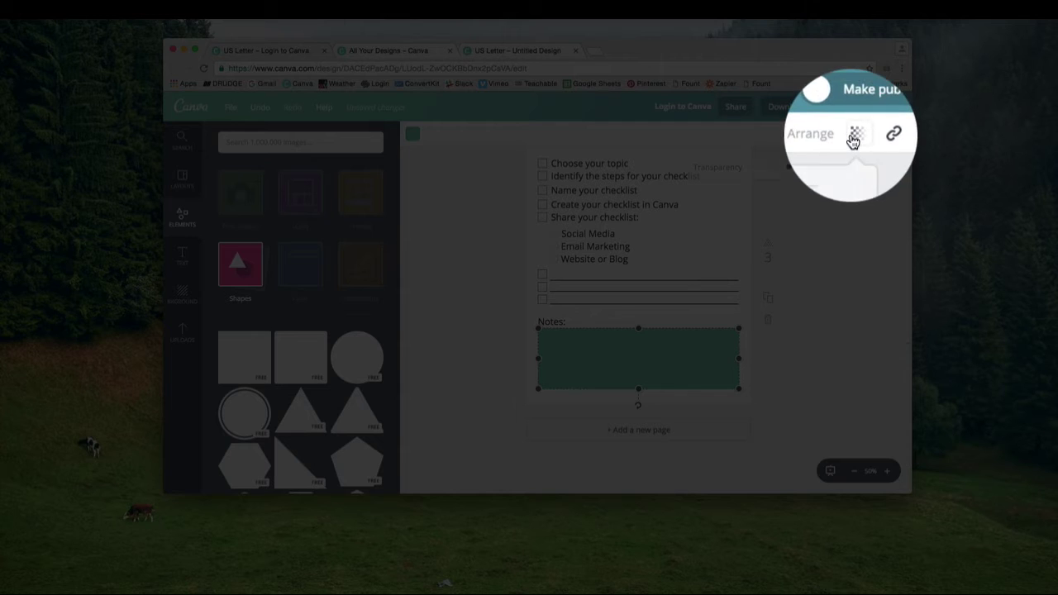
Increase the transparency of the green notes box to give it a pale green tint
left_click(851, 135)
left_click_drag(825, 168, 790, 178)
left_click(829, 209)
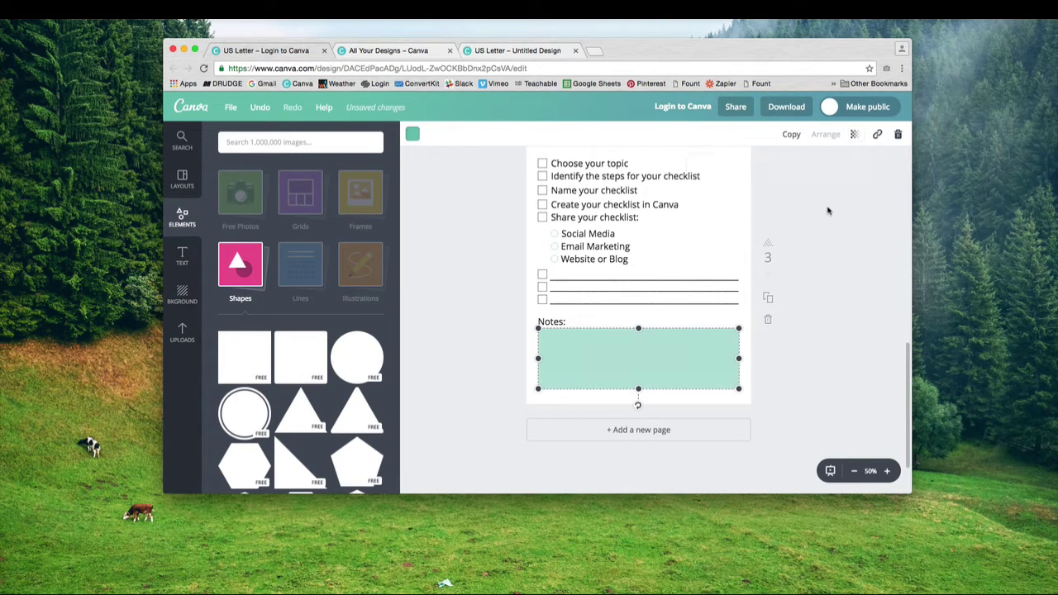
left_click(829, 209)
Place a thin green rectangle along the bottom edge of the page and stretch it across the full page width
left_click_drag(641, 210, 621, 400)
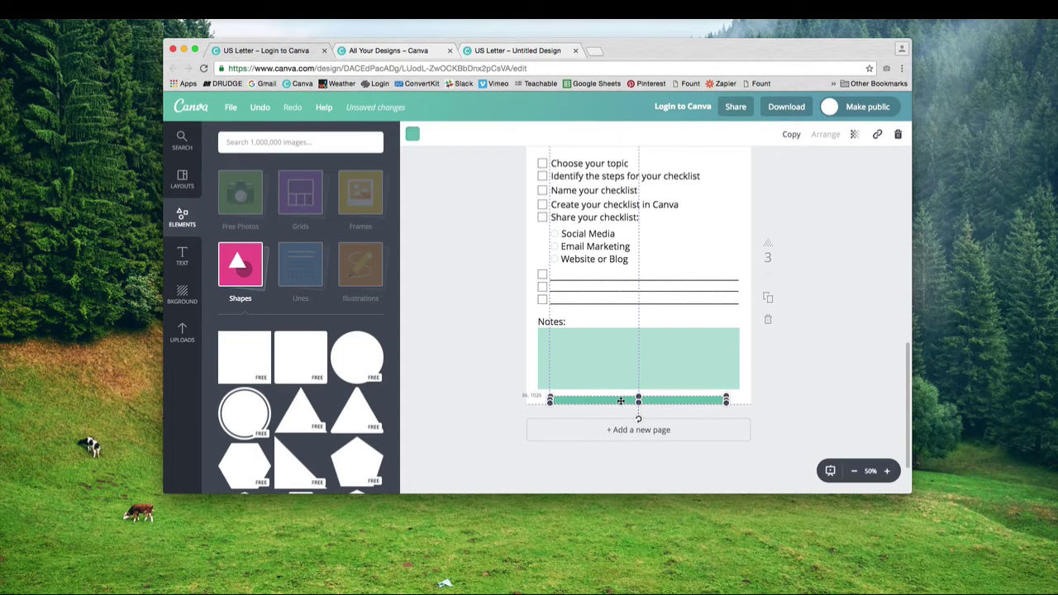
left_click_drag(551, 400, 505, 400)
left_click_drag(748, 398, 786, 395)
left_click(495, 327)
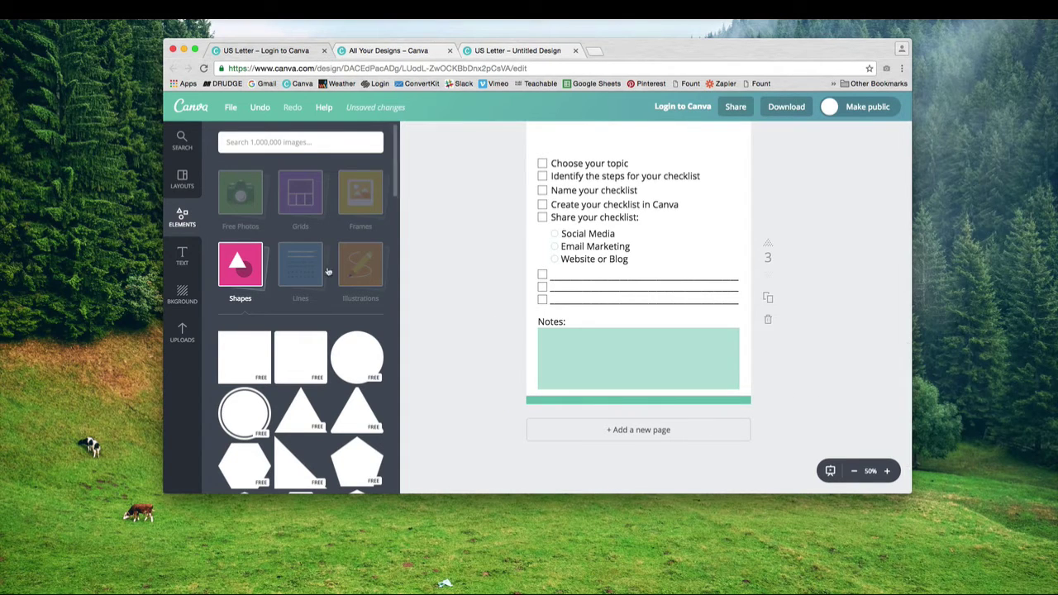
Add small body text on the bottom green bar with the © symbol, 2016, the author's name and "from hazelhaven.com"
left_click(182, 256)
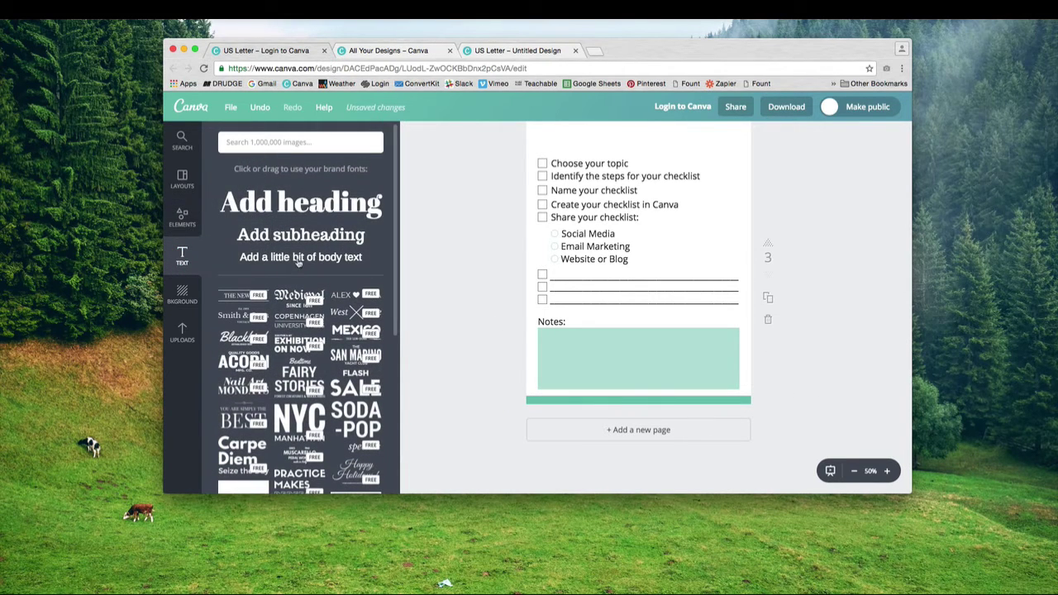
left_click_drag(299, 257, 651, 401)
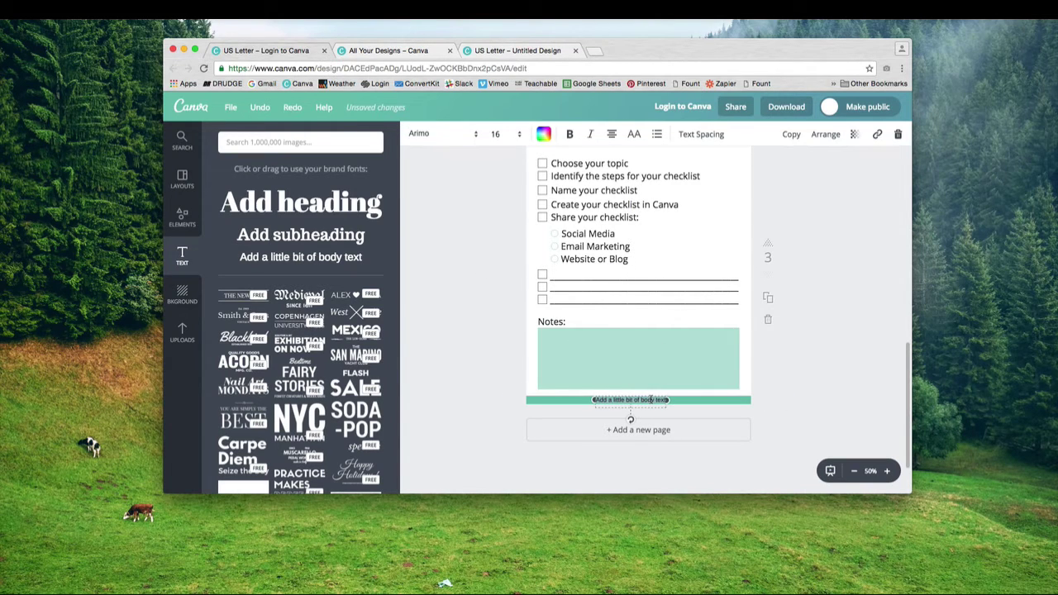
key("BackSpace")
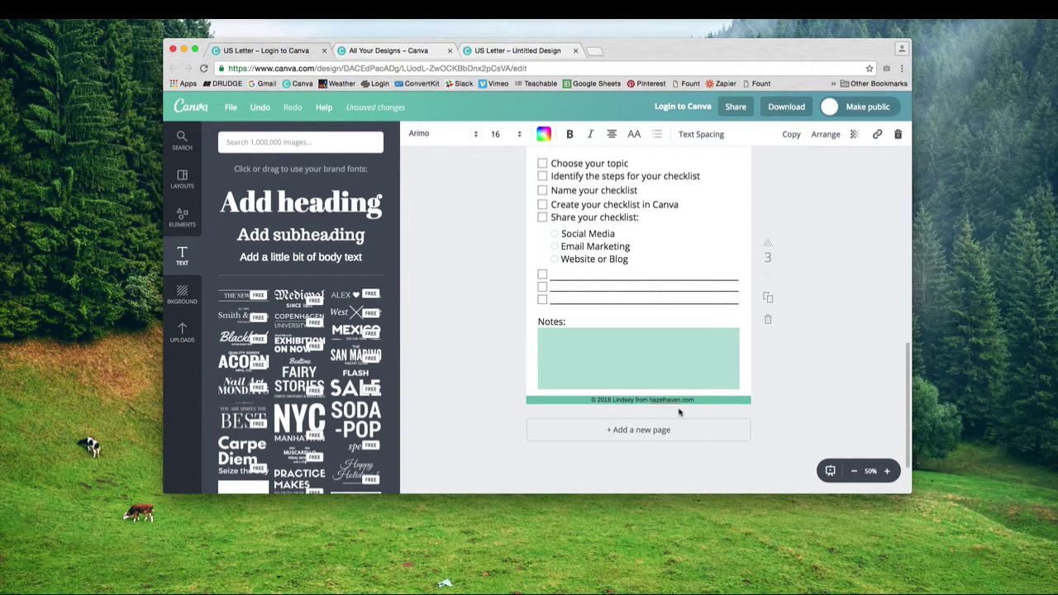
left_click_drag(665, 401, 654, 401)
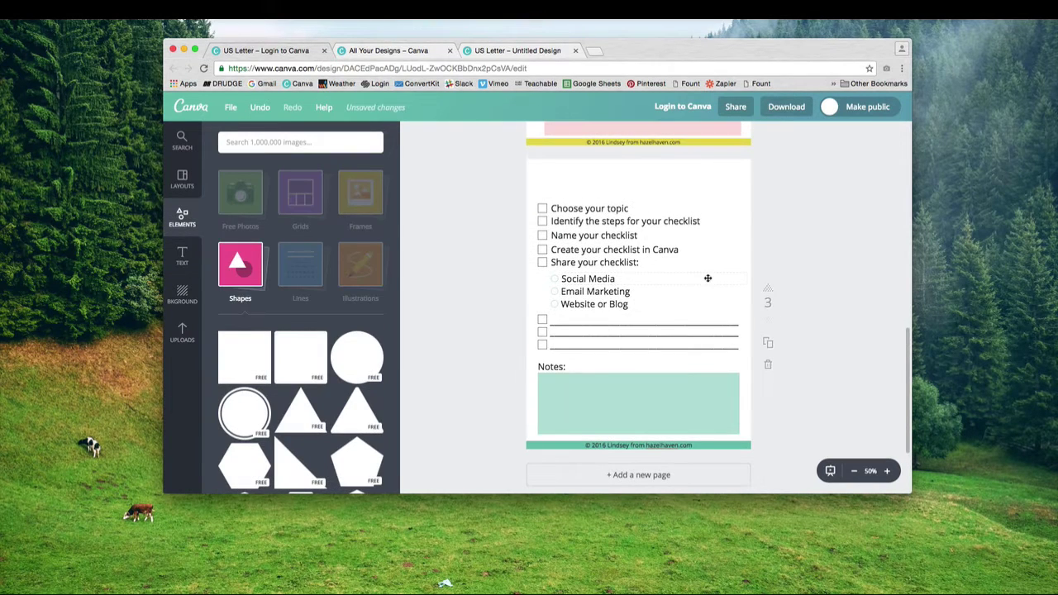
Add a square shape, flatten it into a wide band along the page's top edge, and stretch it across the full page width
left_click(706, 278)
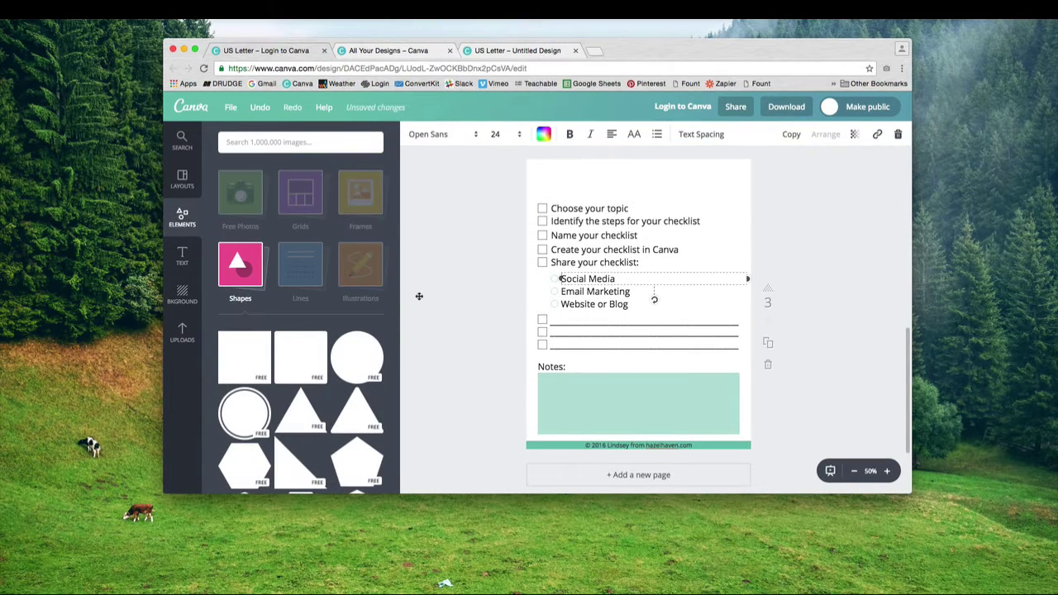
left_click(257, 351)
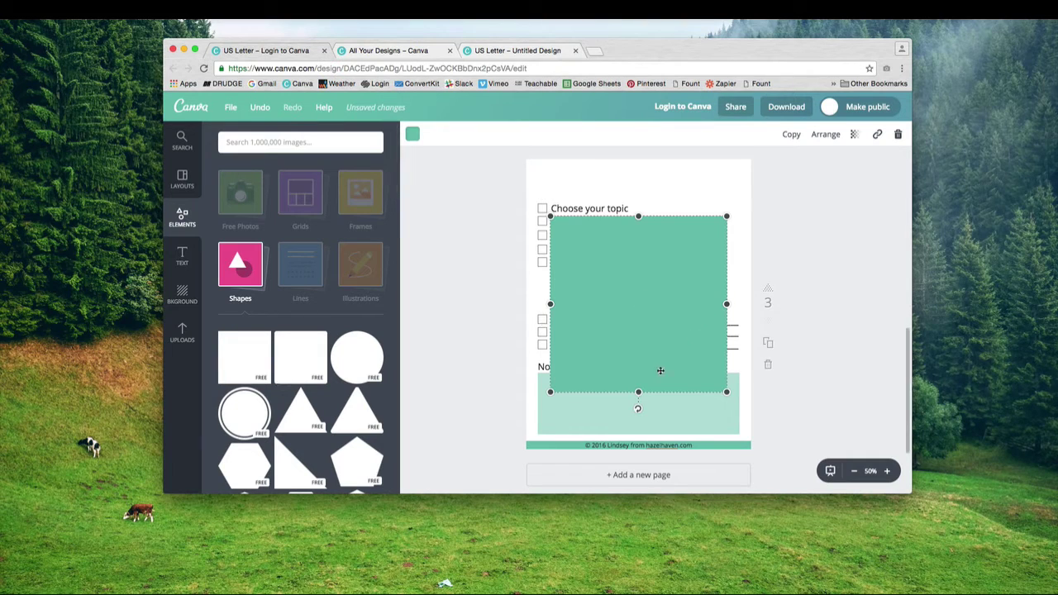
left_click_drag(637, 395, 638, 256)
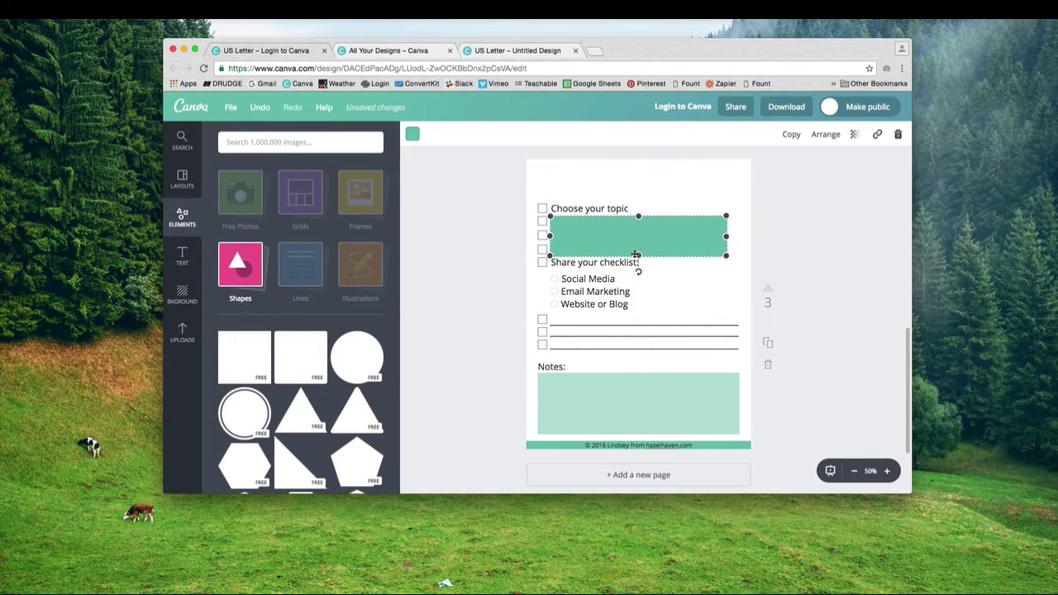
left_click_drag(639, 219, 638, 177)
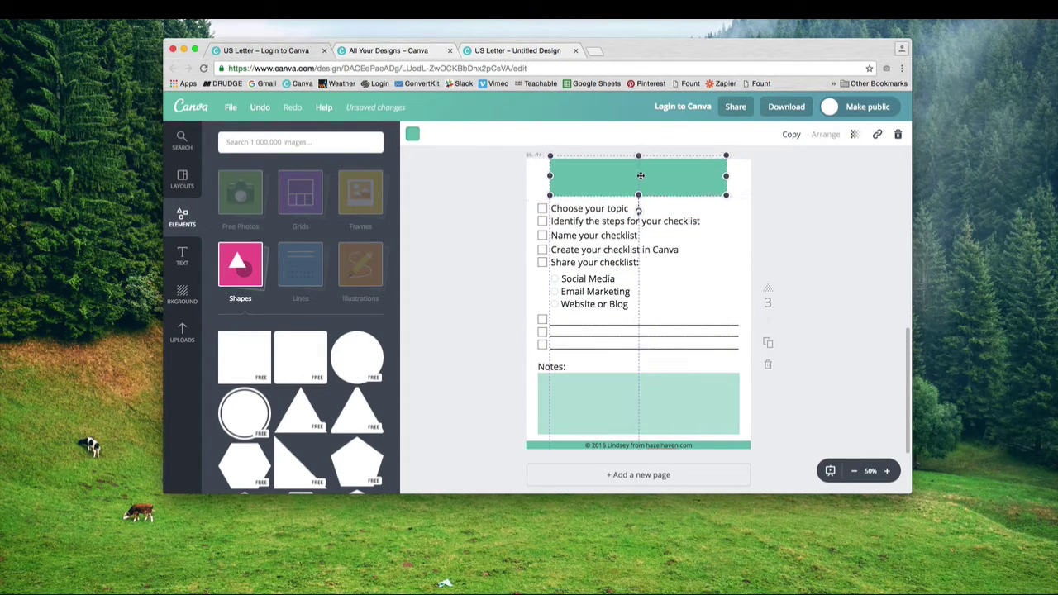
left_click_drag(551, 183, 500, 176)
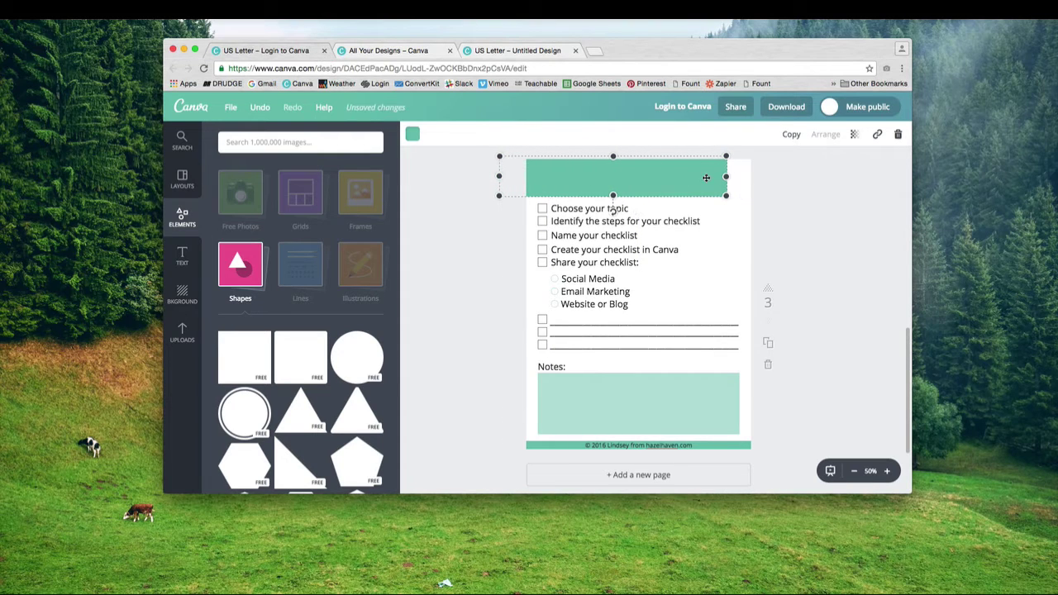
left_click_drag(725, 177, 792, 177)
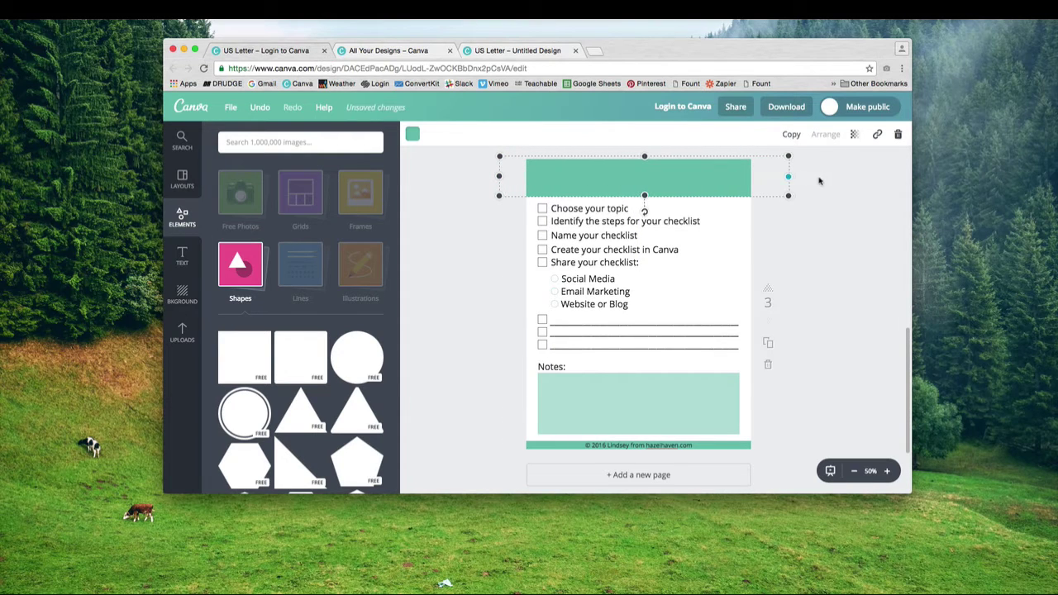
Add the heading "Checklist Creation Steps" on the top band and widen its text box so it fits on one line
left_click(181, 255)
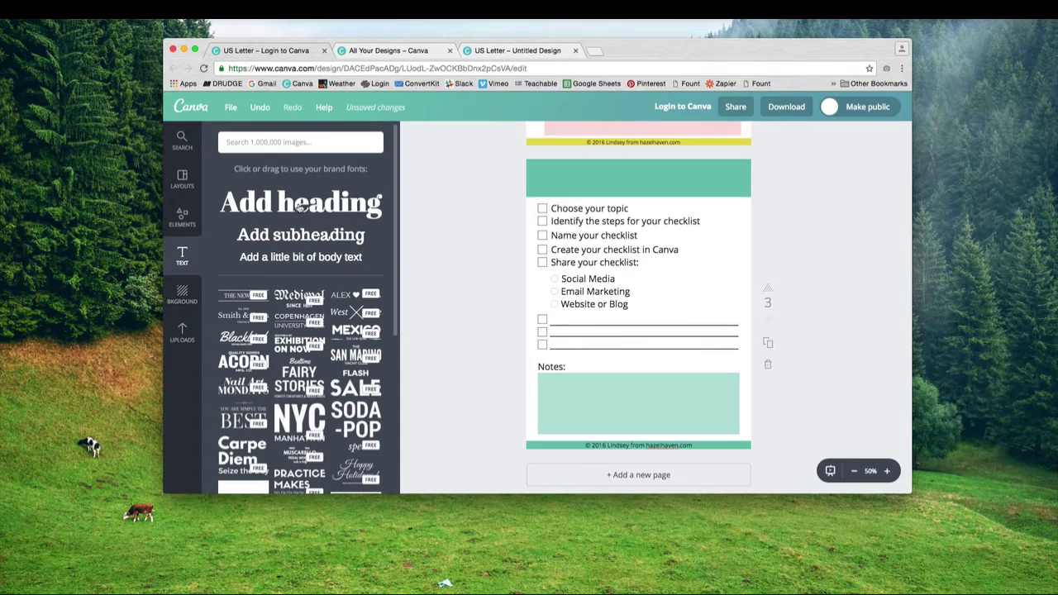
left_click_drag(299, 207, 638, 312)
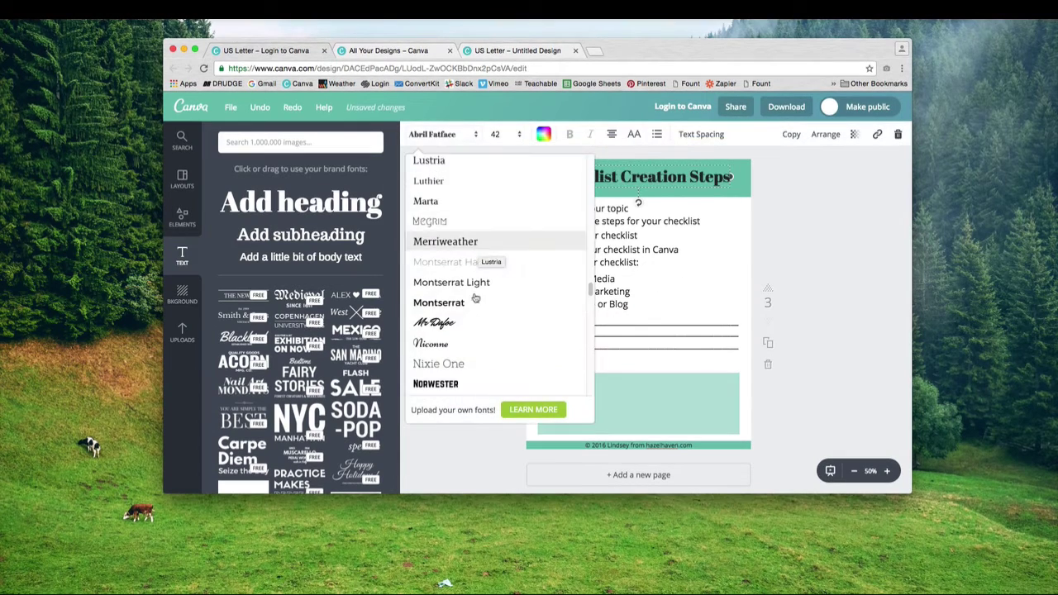
left_click(472, 304)
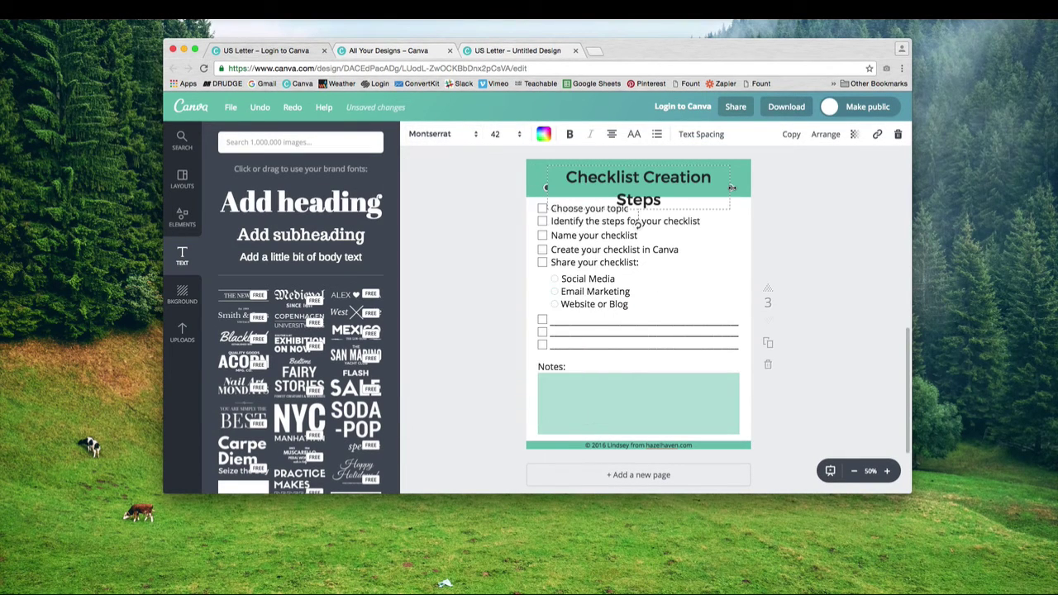
left_click_drag(731, 188, 756, 188)
left_click(757, 186)
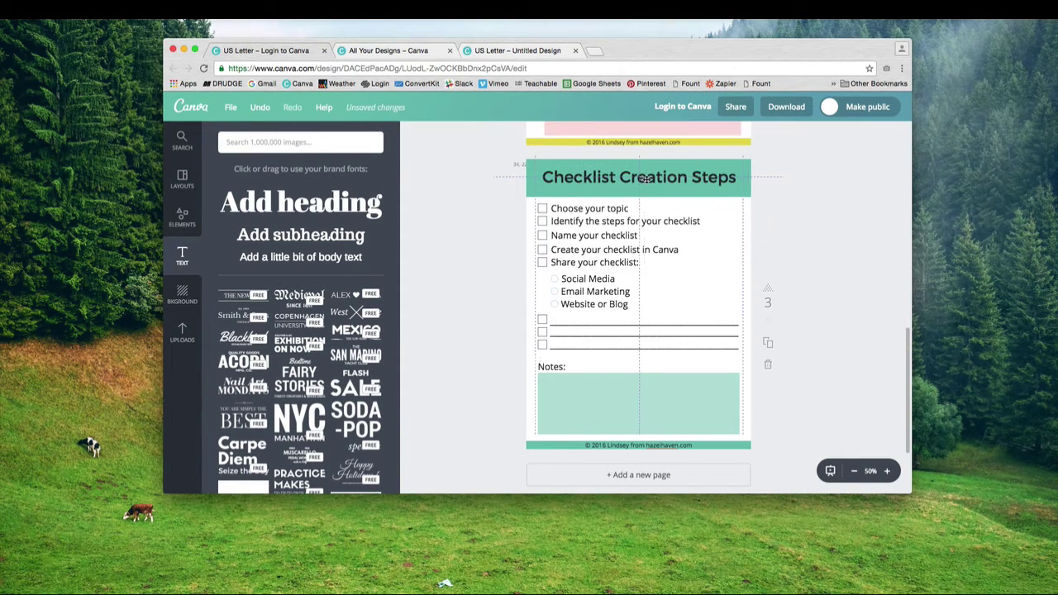
Try custom fill colours on the header band, ending with the colour code f27171
left_click(740, 195)
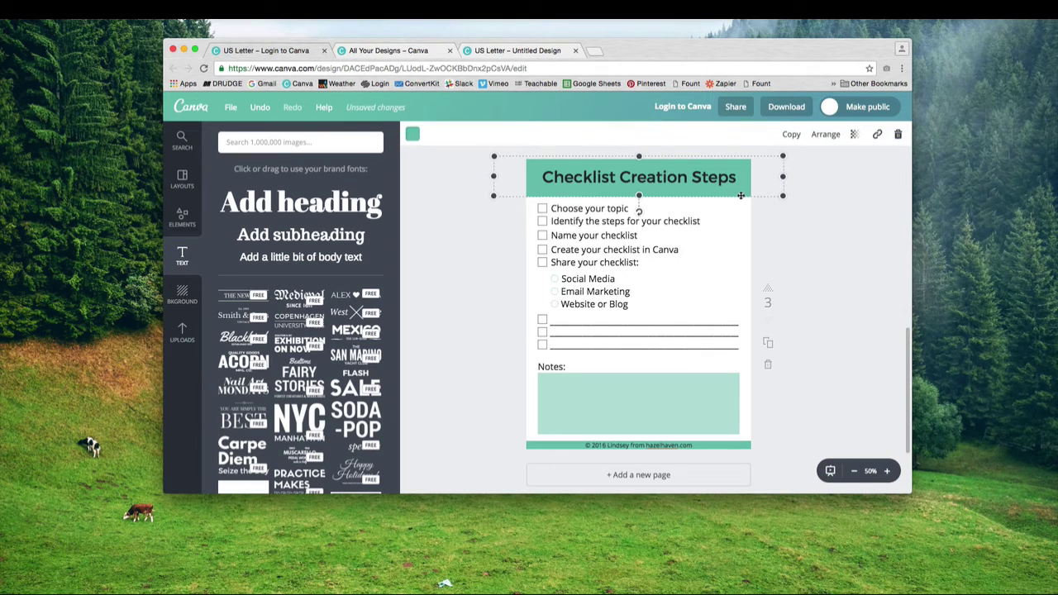
left_click(411, 136)
left_click(470, 234)
left_click(421, 189)
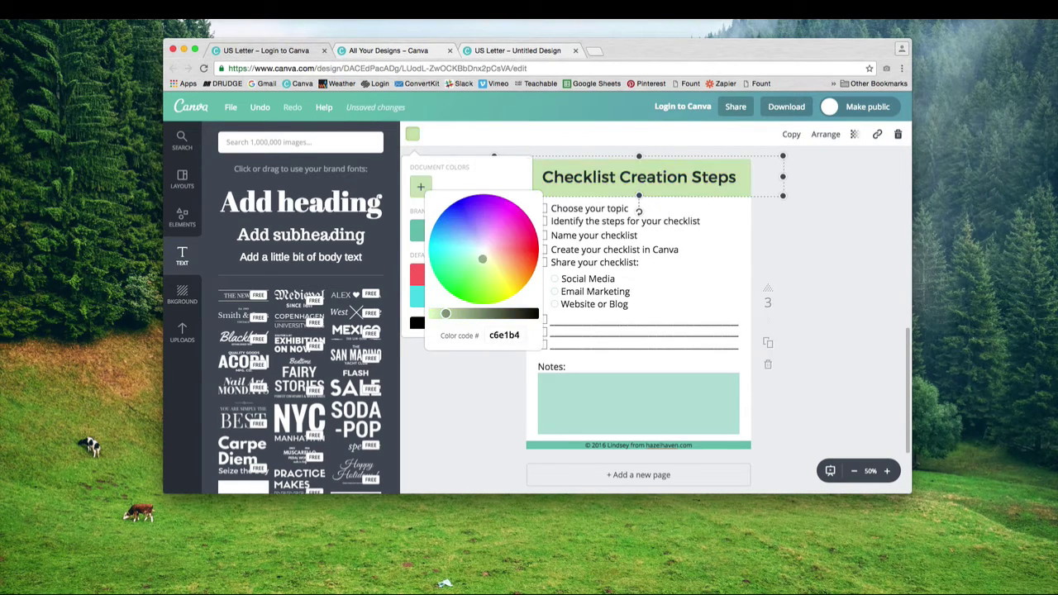
mouse_move(482, 259)
left_mouse_down()
mouse_move(472, 220)
mouse_move(520, 242)
left_mouse_up()
left_click_drag(523, 335, 484, 335)
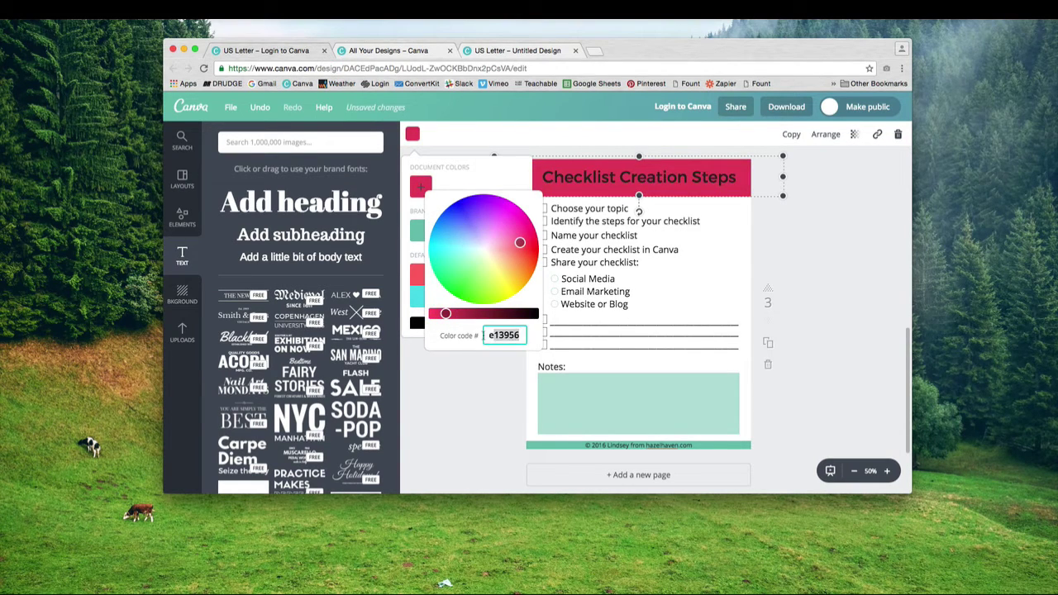
type("f271")
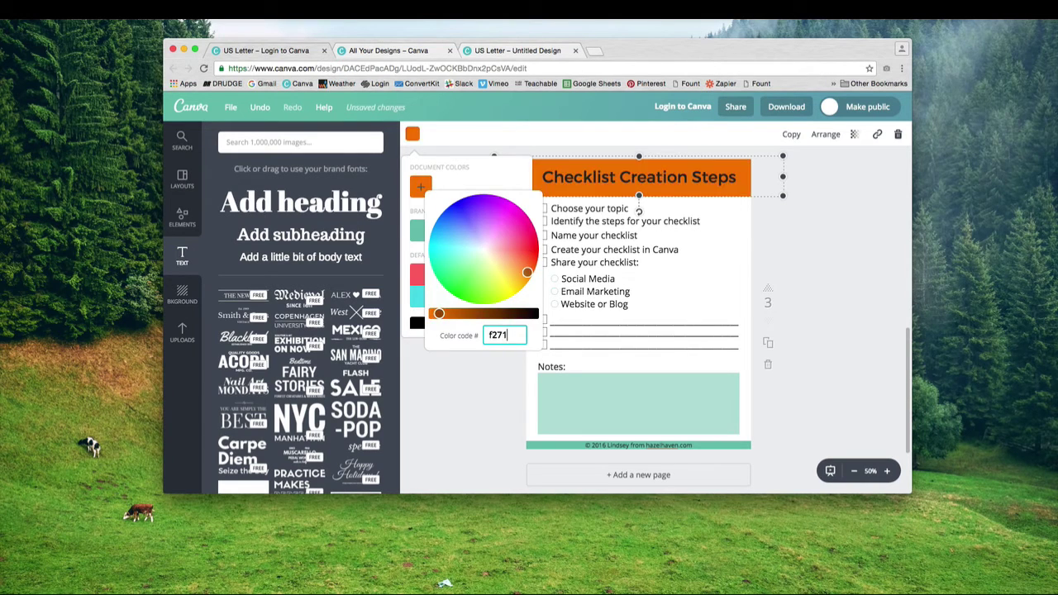
type("71")
key("Return")
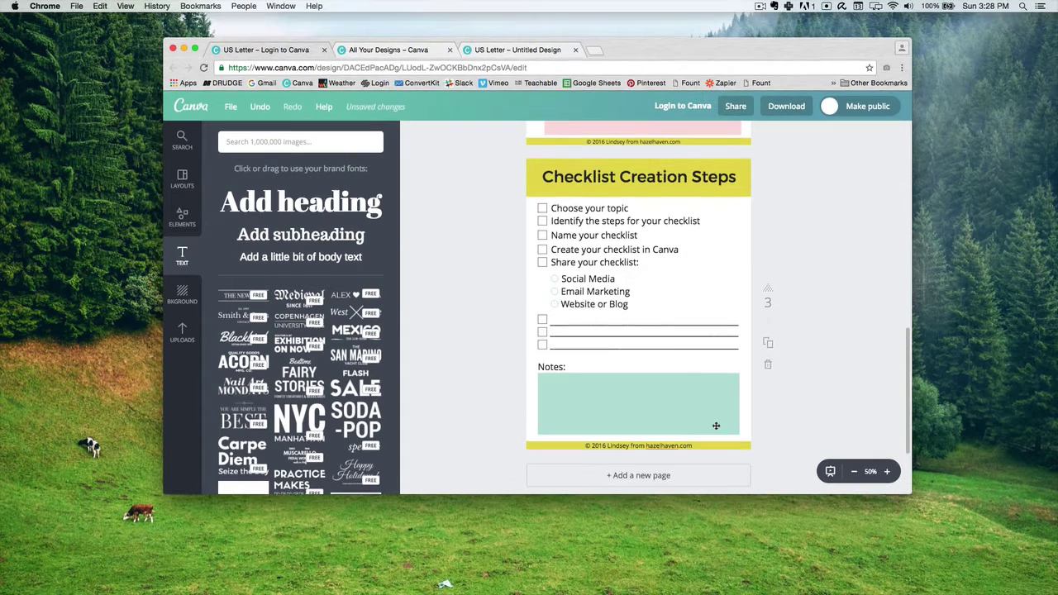
left_click(677, 446)
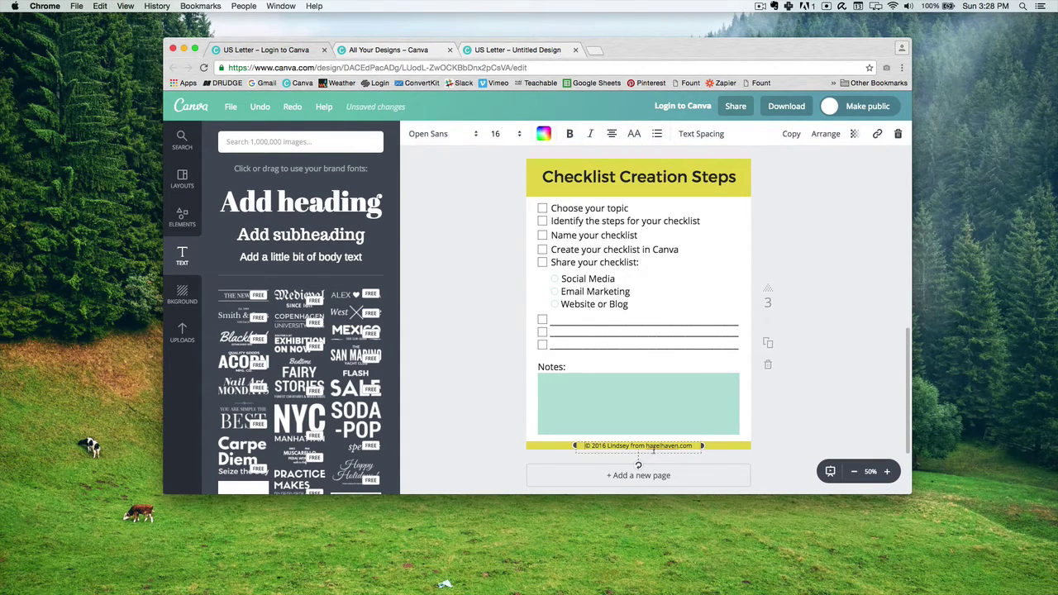
left_click_drag(646, 445, 691, 445)
key("super+c")
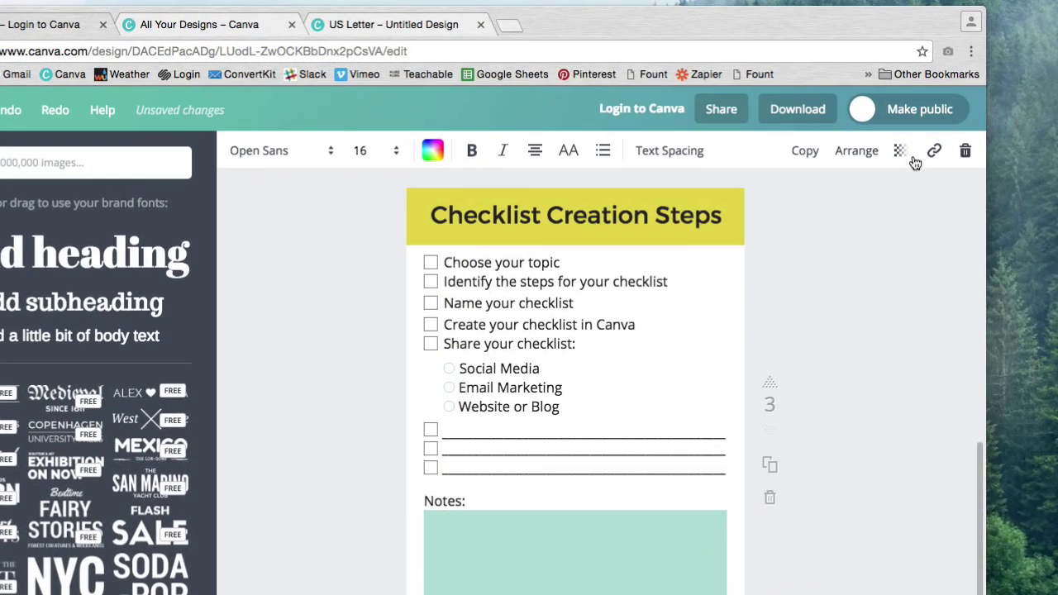
left_click(932, 150)
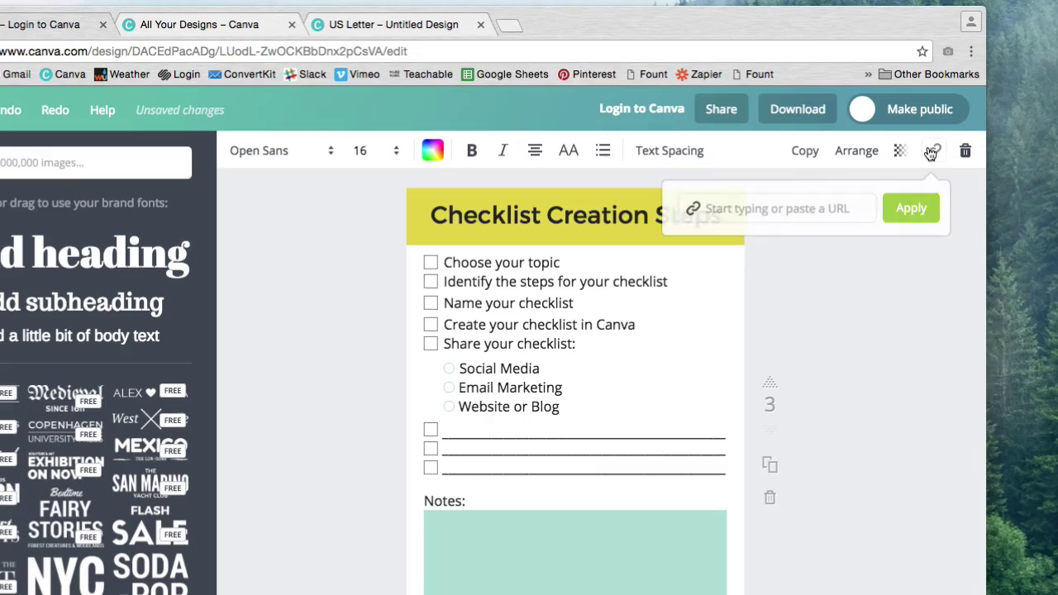
key("super+v")
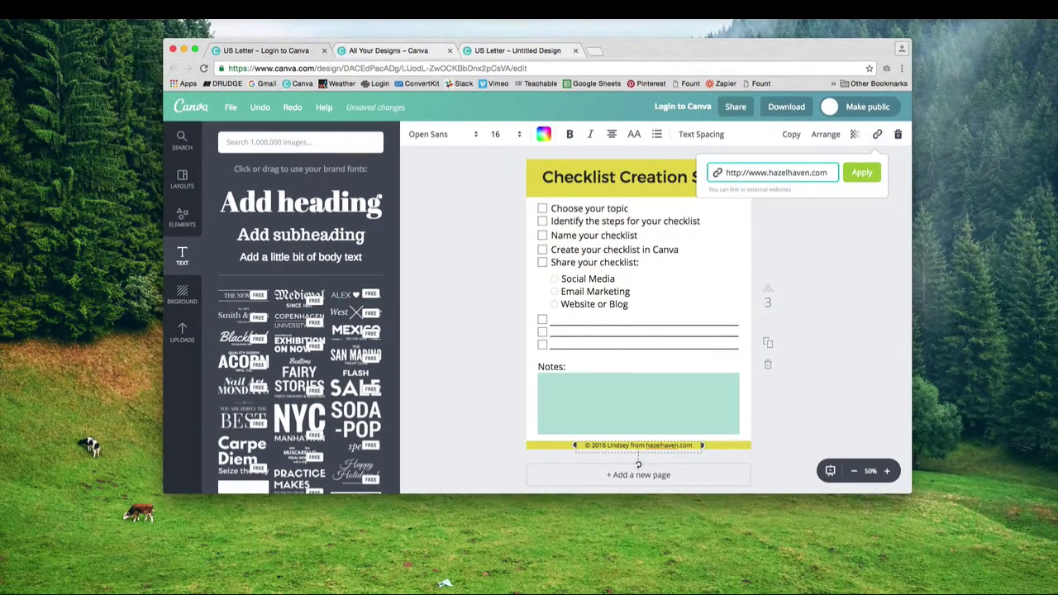
left_click(861, 172)
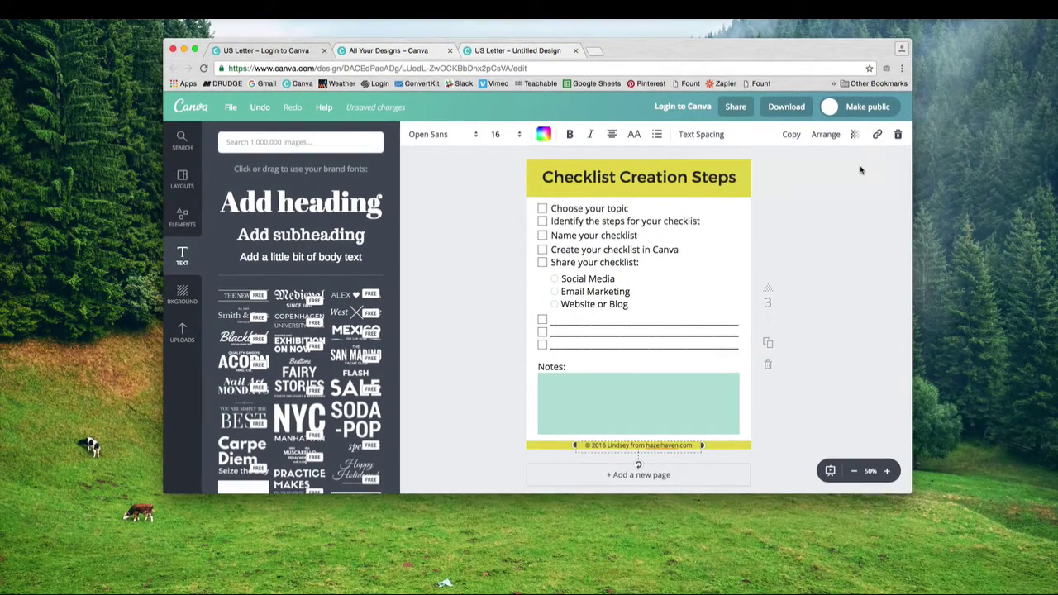
Download only page 3 of the design as a standard PDF
left_click(786, 106)
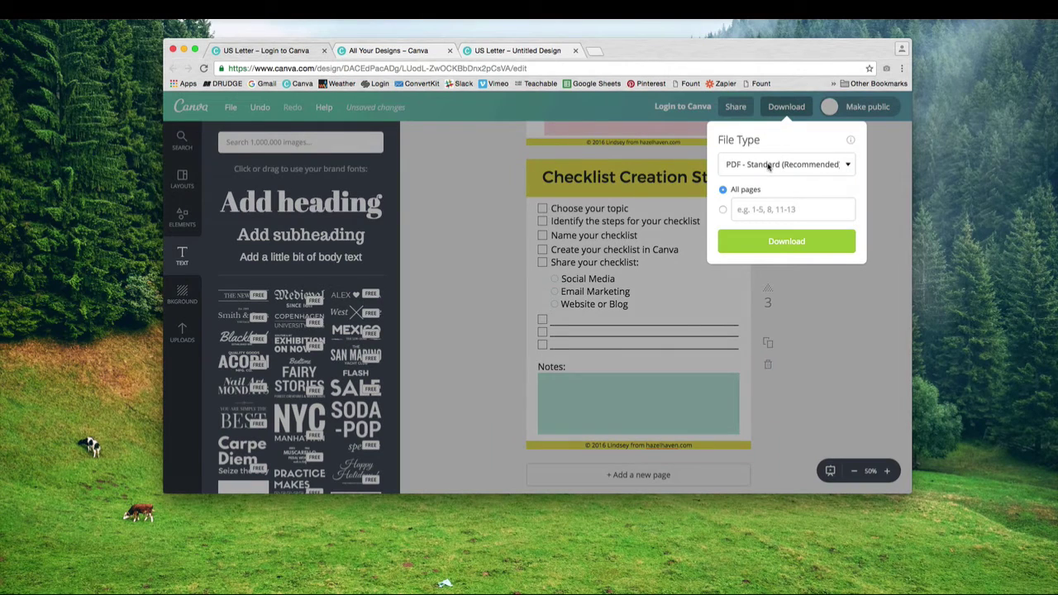
left_click(724, 209)
type("3")
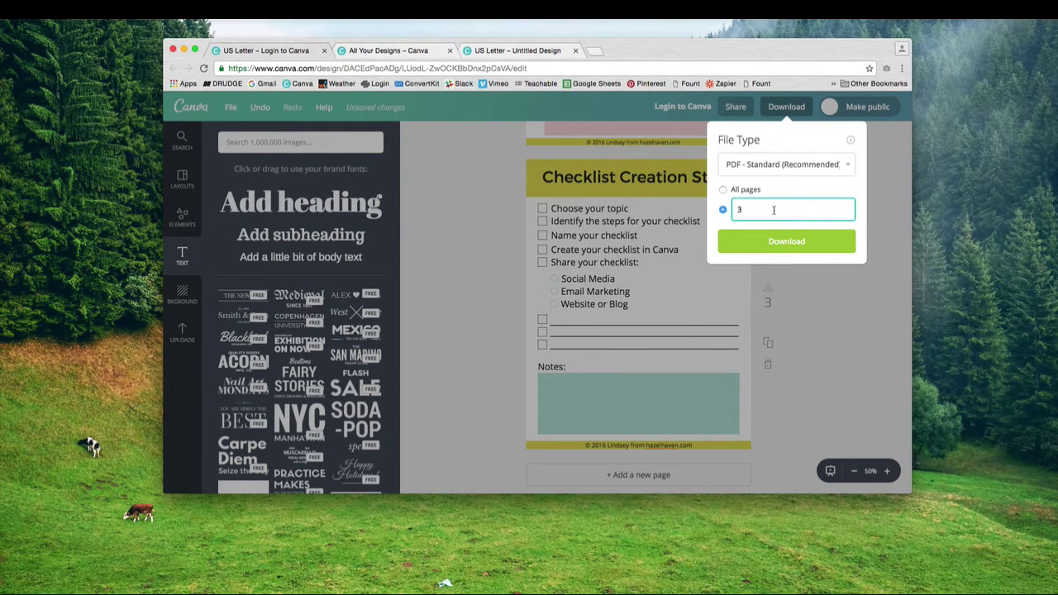
left_click(771, 242)
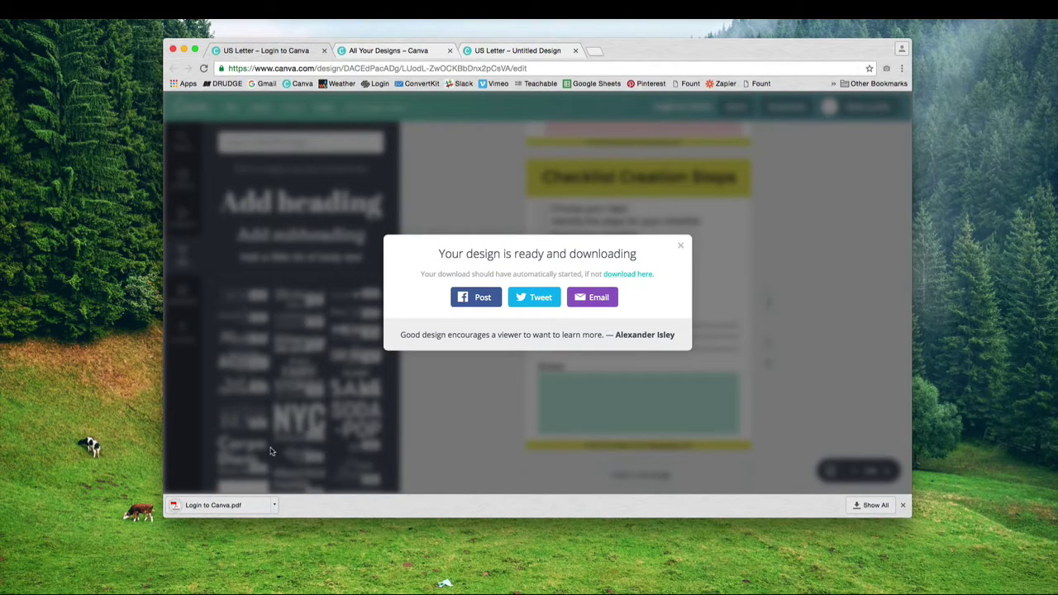
Open the downloaded PDF and review the checklist page from header to footer
left_click(229, 504)
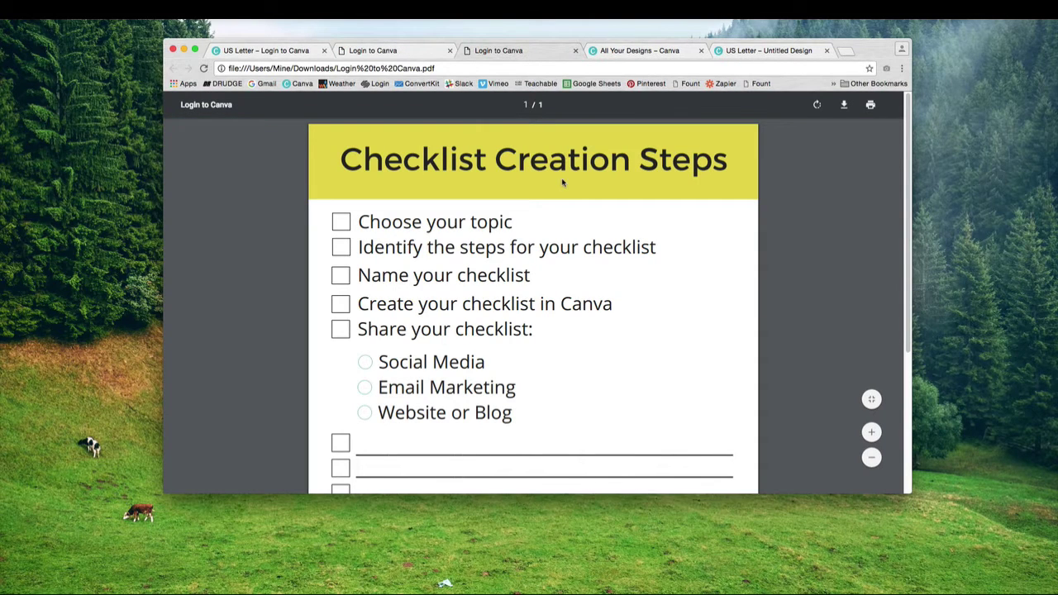
scroll(562, 189, "down", 2)
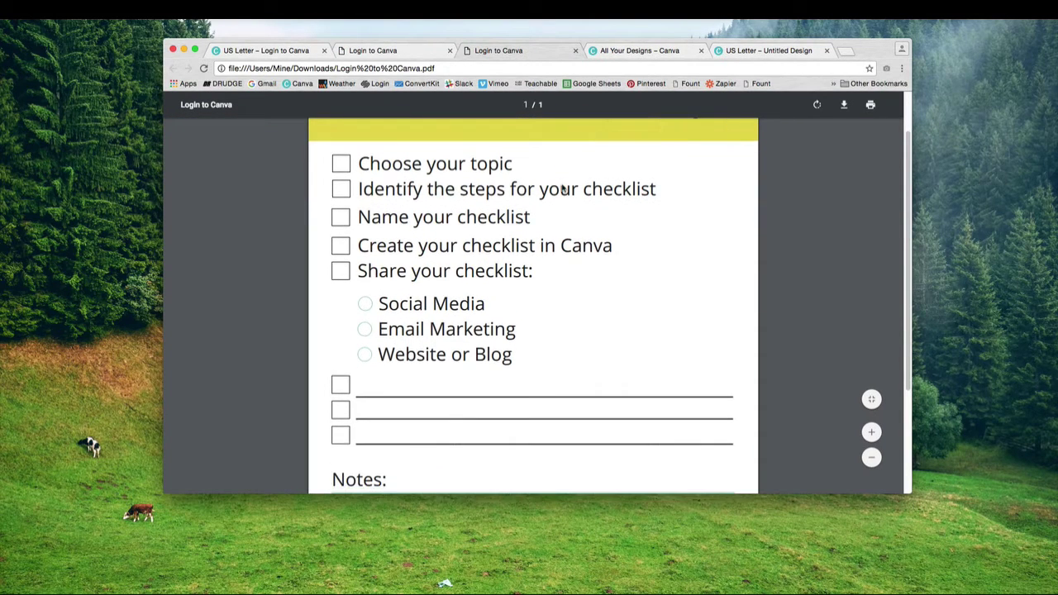
scroll(562, 189, "down", 4)
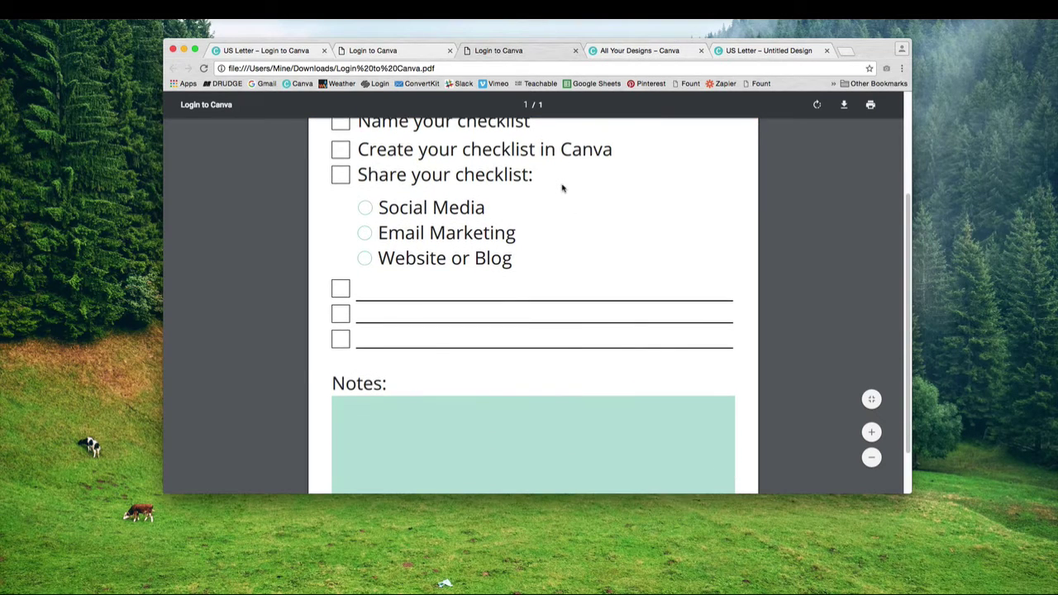
scroll(562, 188, "down", 1)
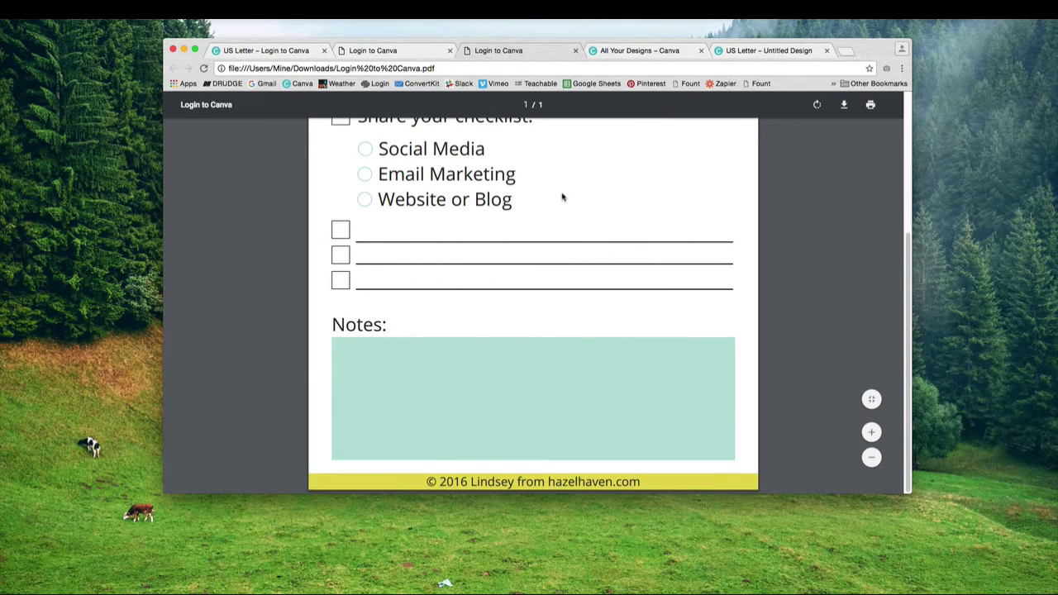
scroll(562, 188, "up", 7)
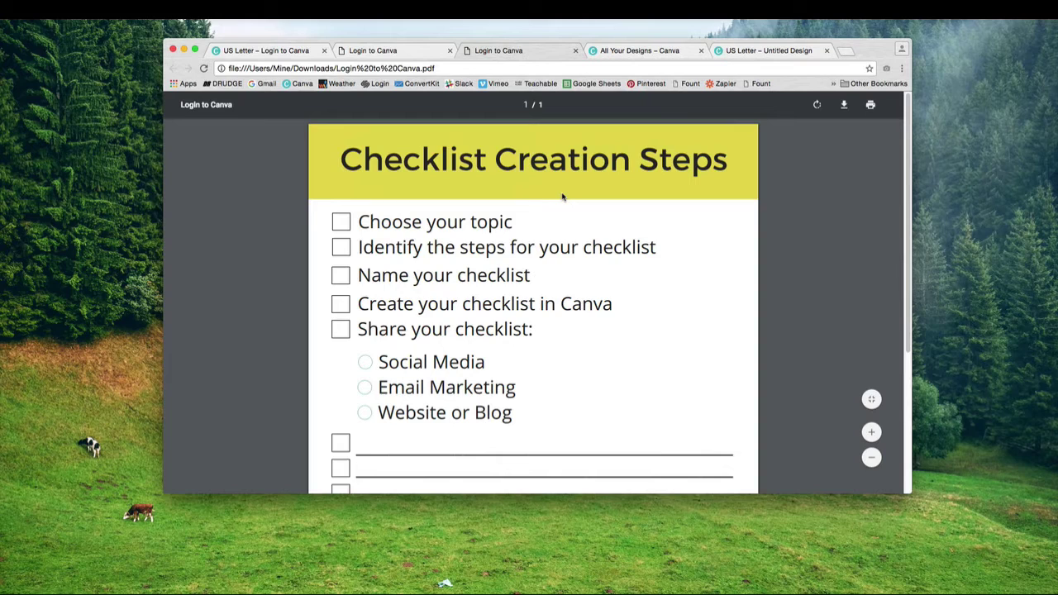